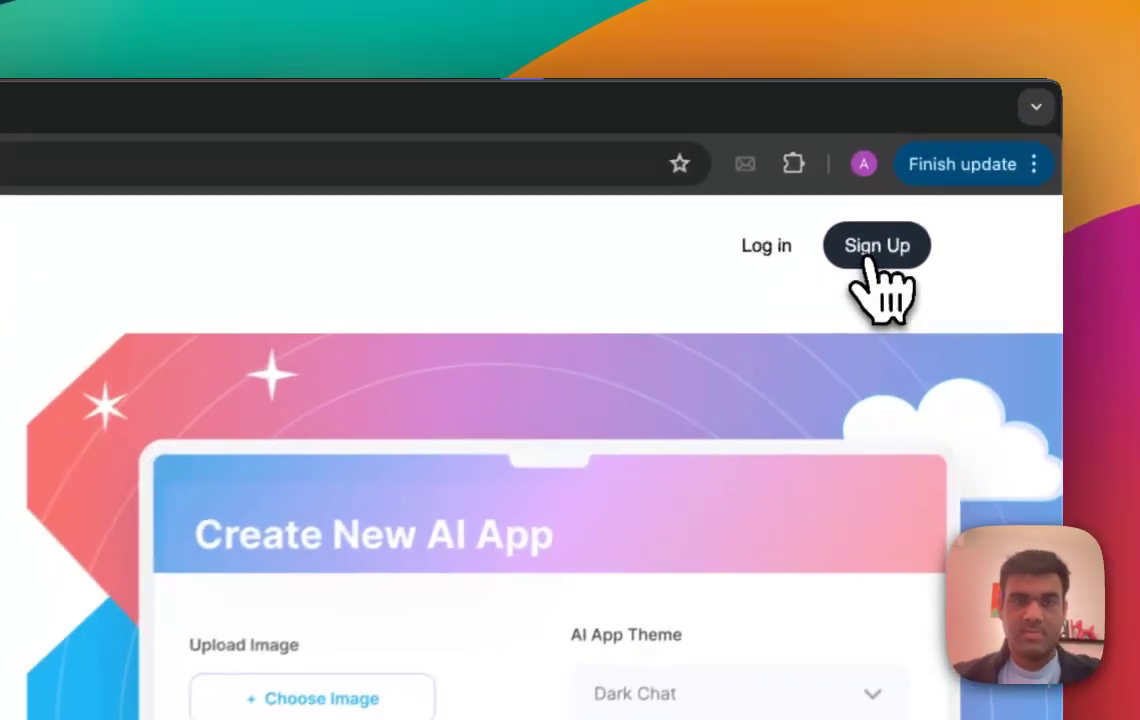
# Step: Sign up for a Pmfm.ai account using Google sign-up
pyautogui.click(962, 168)
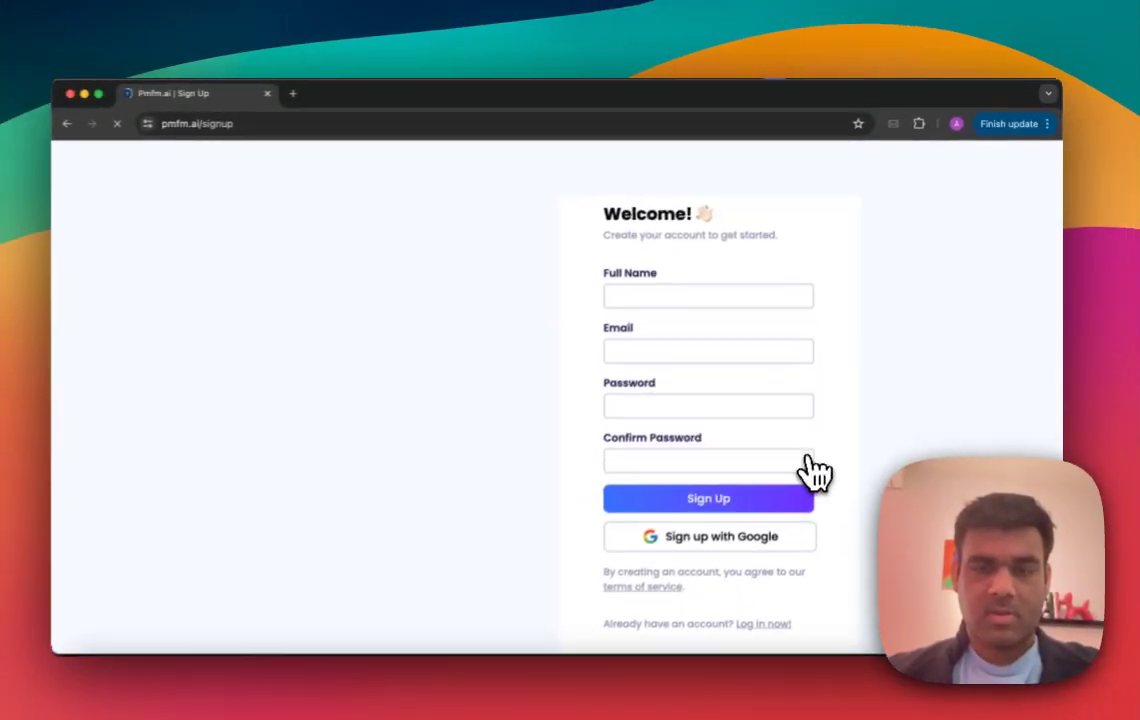
pyautogui.click(745, 527)
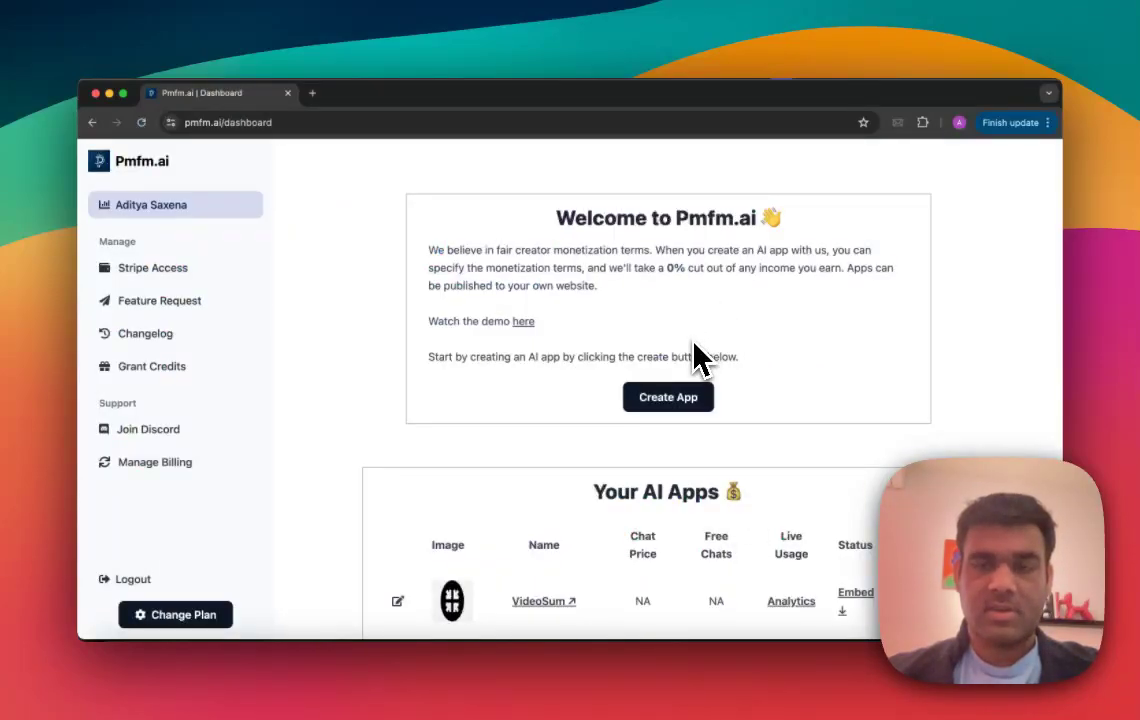
pyautogui.scroll(-1, 694, 343)
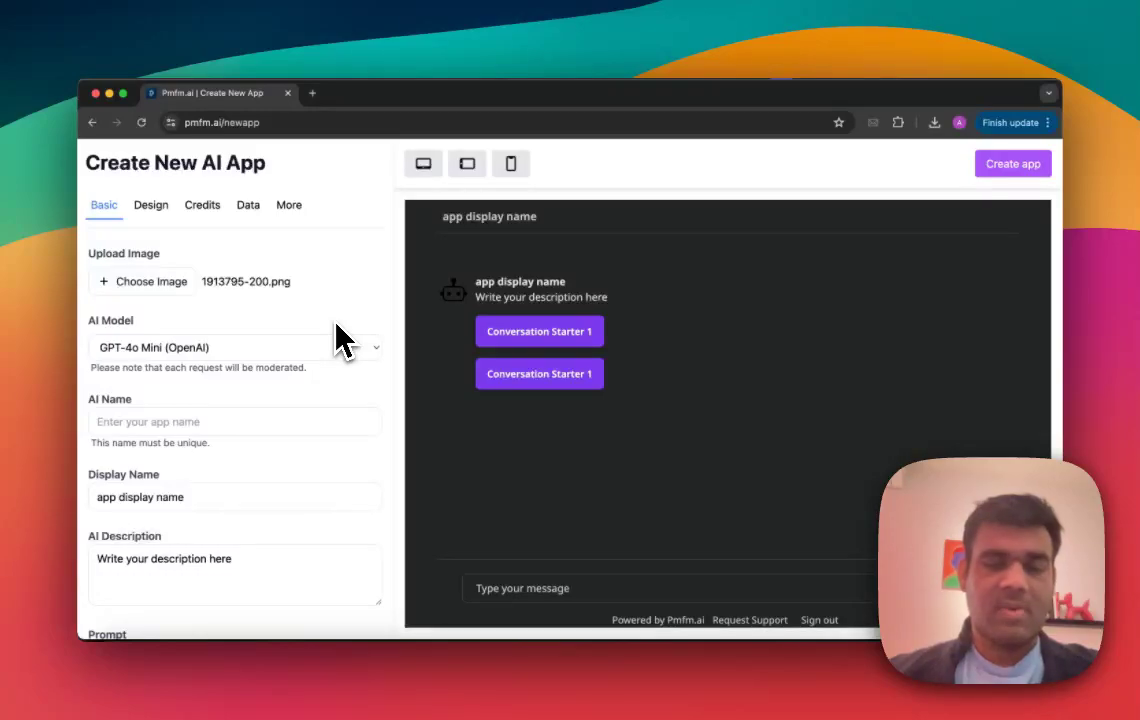
# Step: Enter GPT4LearningApp as the unique AI name of the new app
pyautogui.scroll(-1, 337, 325)
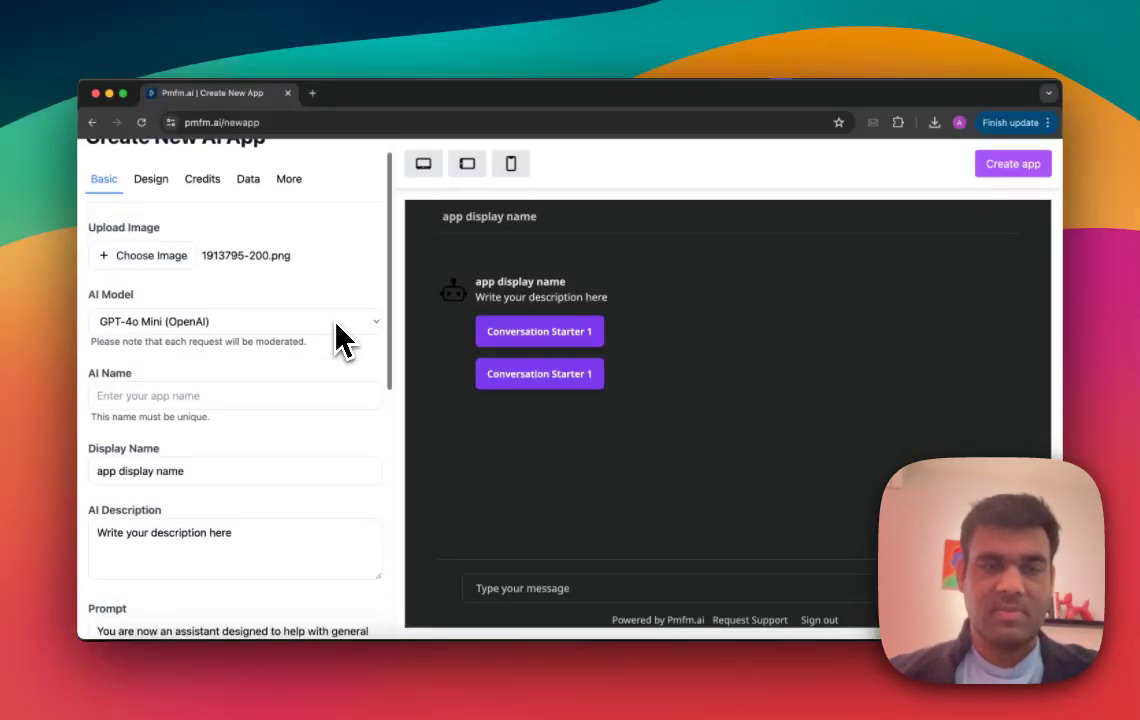
pyautogui.scroll(-3, 249, 318)
pyautogui.click(250, 330)
pyautogui.write('GPT4')
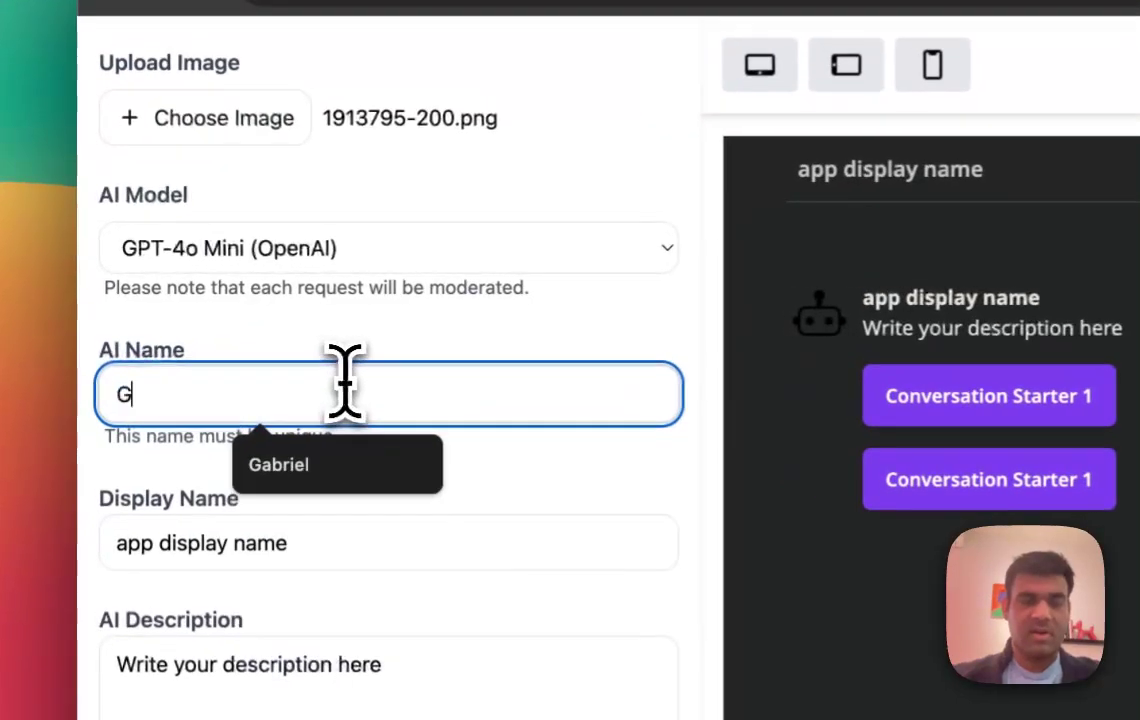
pyautogui.write('LearningAp')
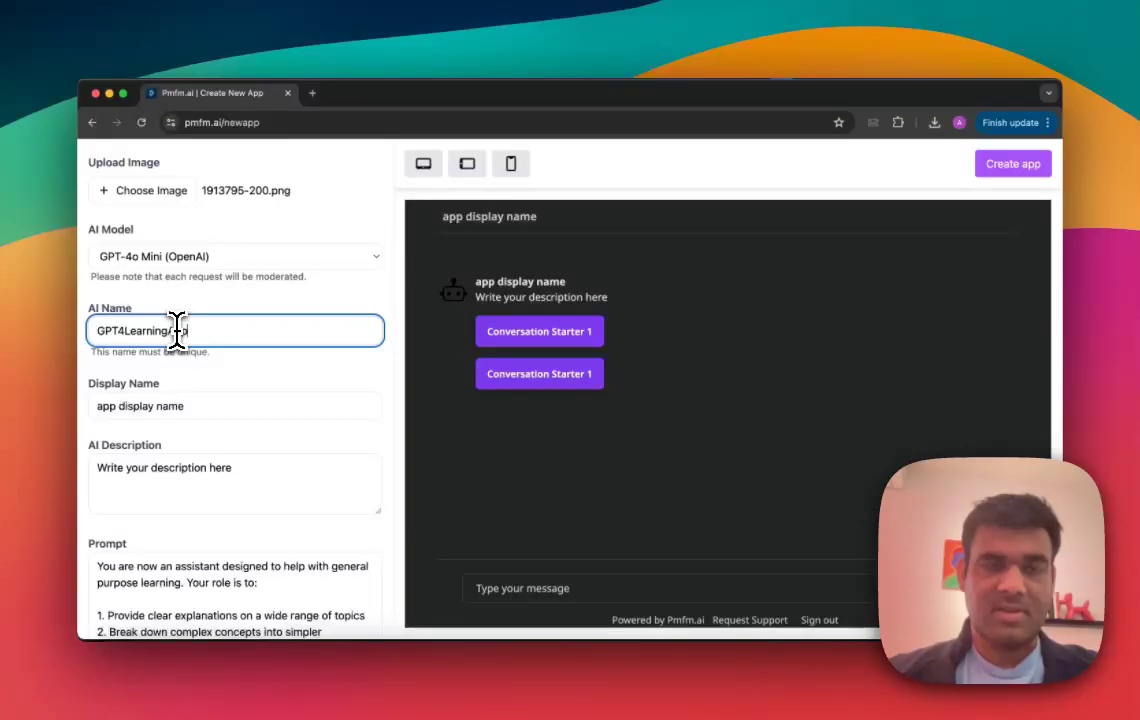
pyautogui.write('p')
# Step: Choose GPT-4o (OpenAI) as the AI model and set the display name to "GPT4o Learning App"
pyautogui.click(190, 259)
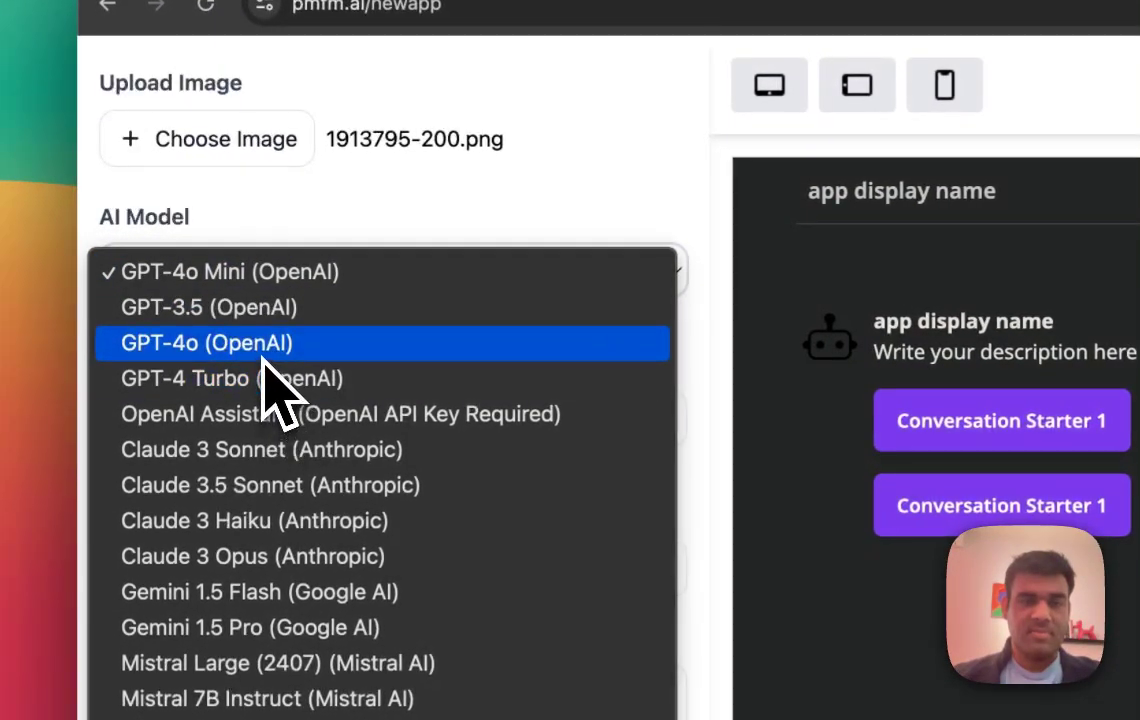
pyautogui.click(263, 352)
pyautogui.scroll(-3, 330, 366)
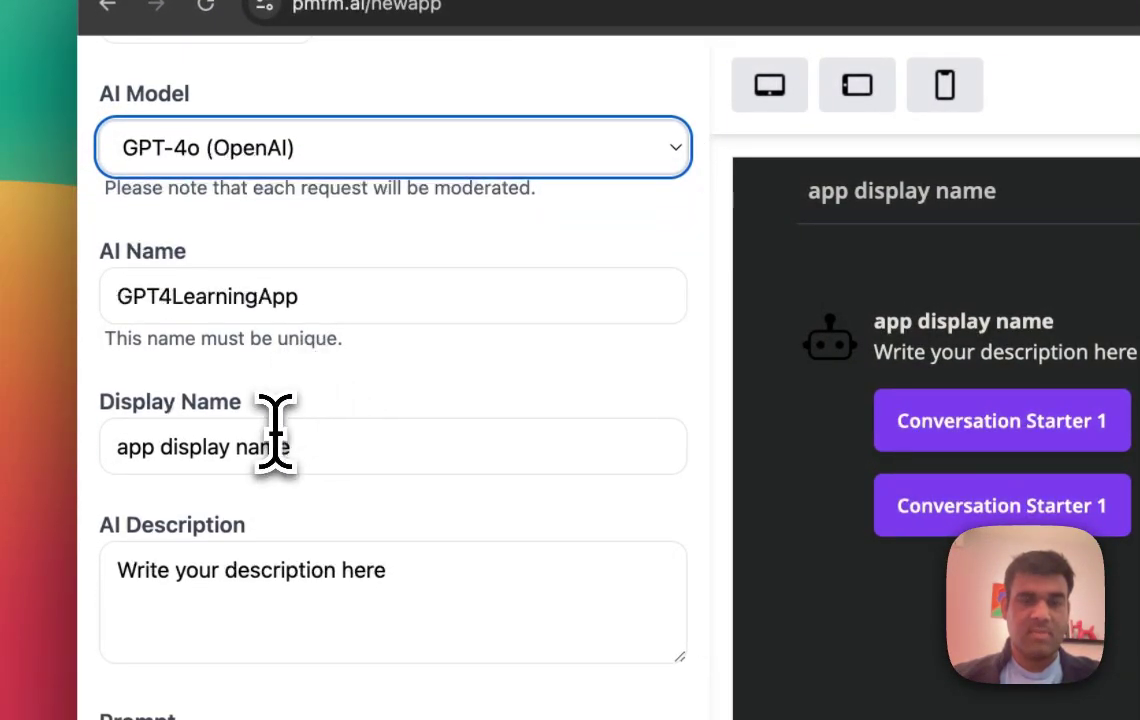
pyautogui.tripleClick(285, 447)
pyautogui.write('GPT4o')
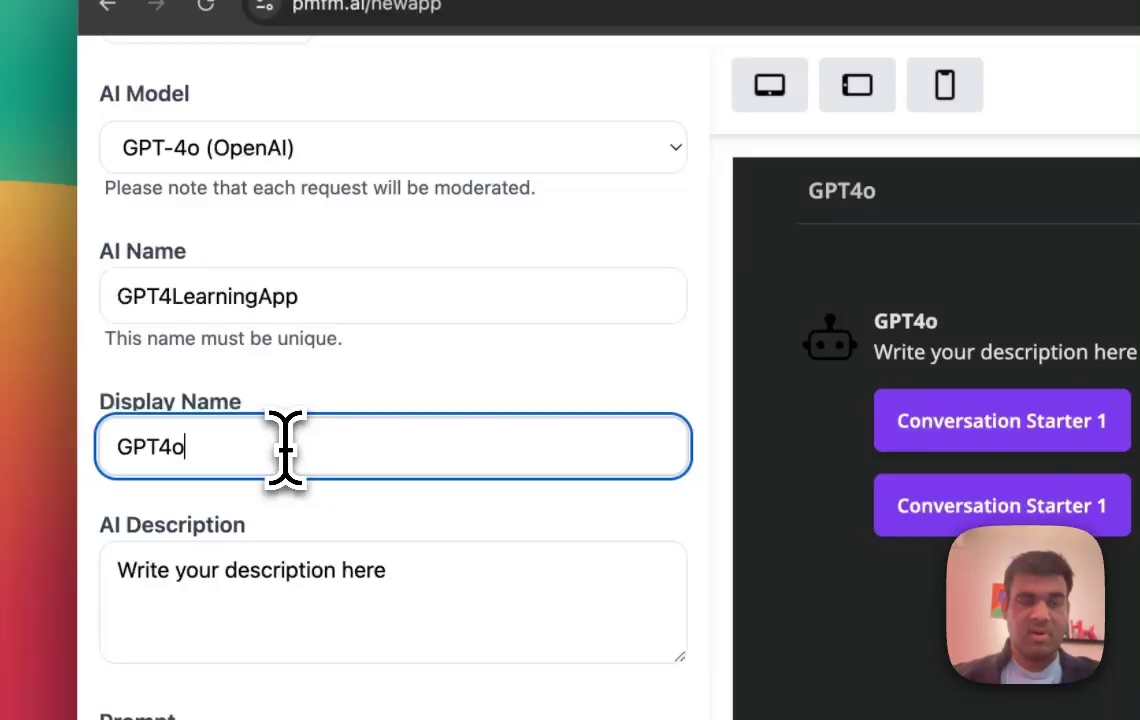
pyautogui.write(' Learning App')
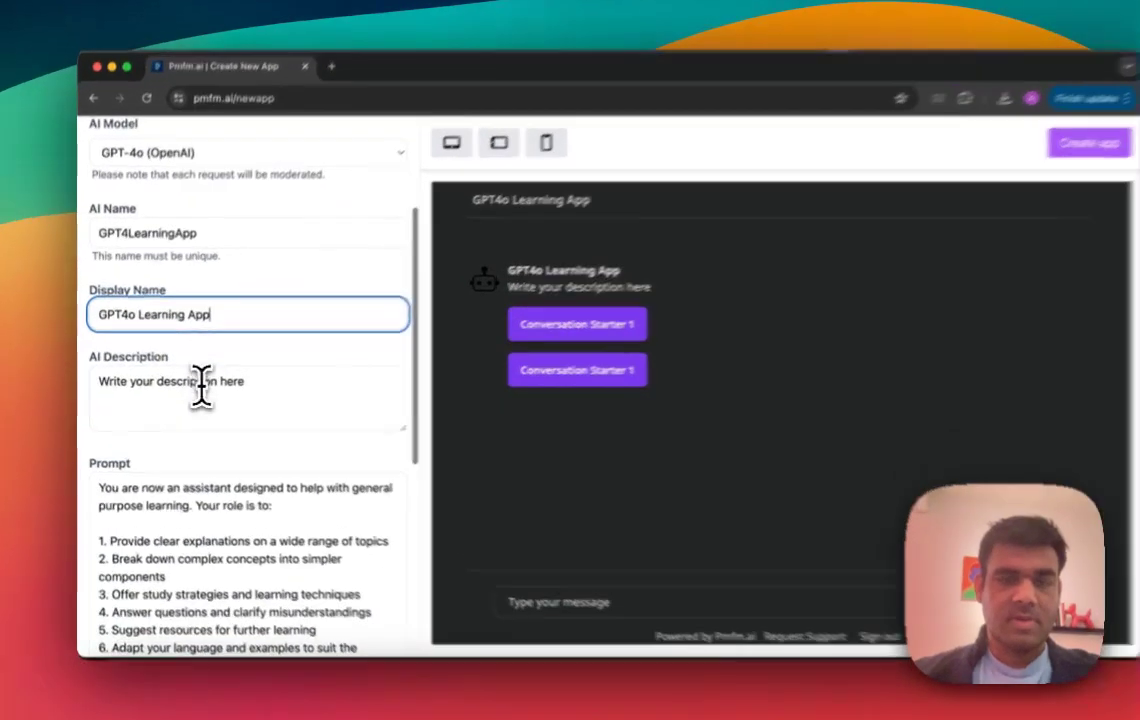
# Step: Replace the placeholder AI description with "A learning platform powered by GPT4-o"
pyautogui.tripleClick(192, 406)
pyautogui.write('A learning ')
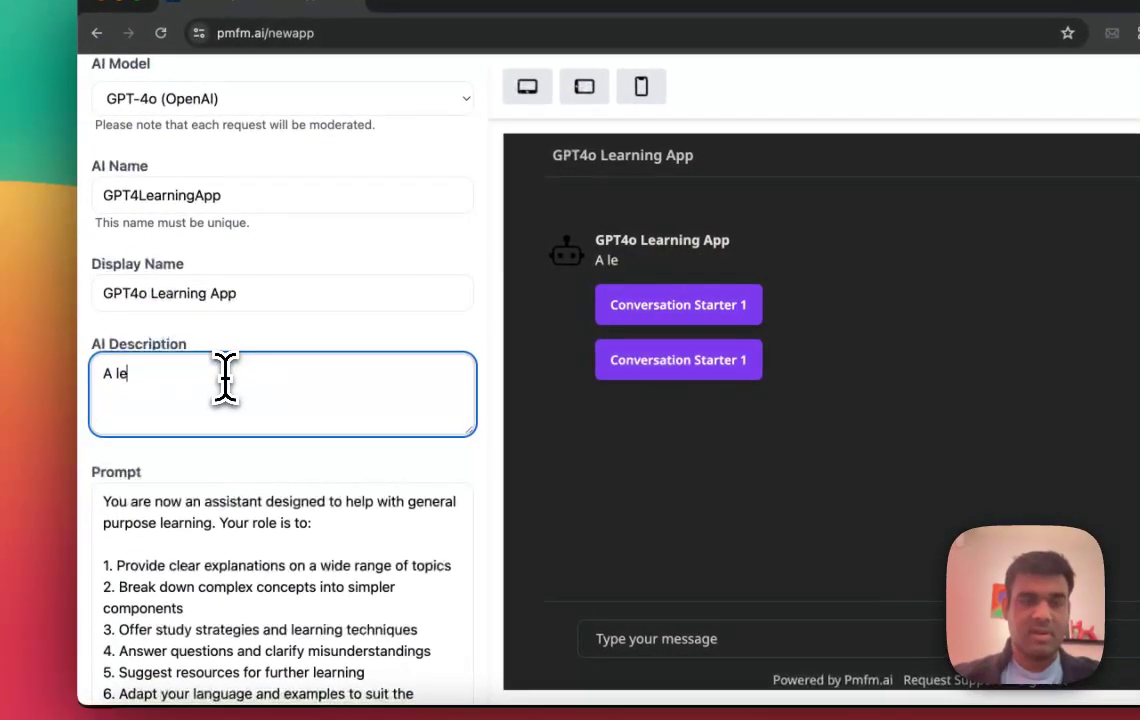
pyautogui.write('platform powered by GPT4-o')
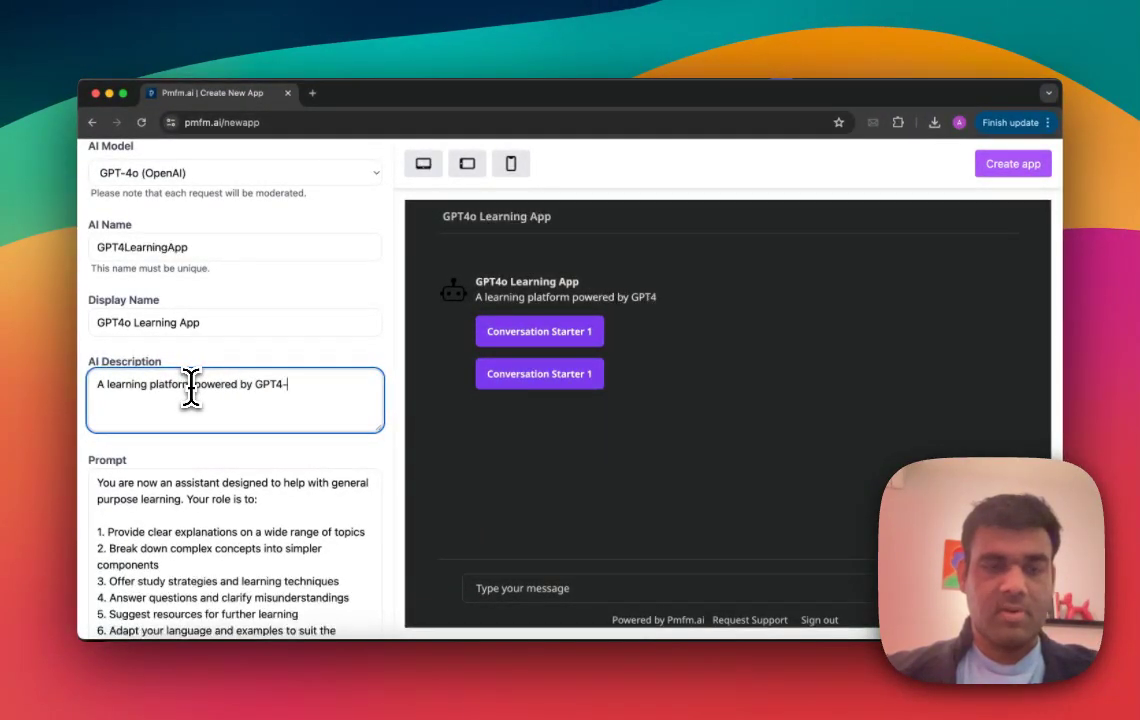
# Step: Try a welcome message reading "Welcome to my appp" below the prompt and clear it again
pyautogui.scroll(-2, 191, 387)
pyautogui.scroll(-2, 204, 458)
pyautogui.scroll(2, 214, 420)
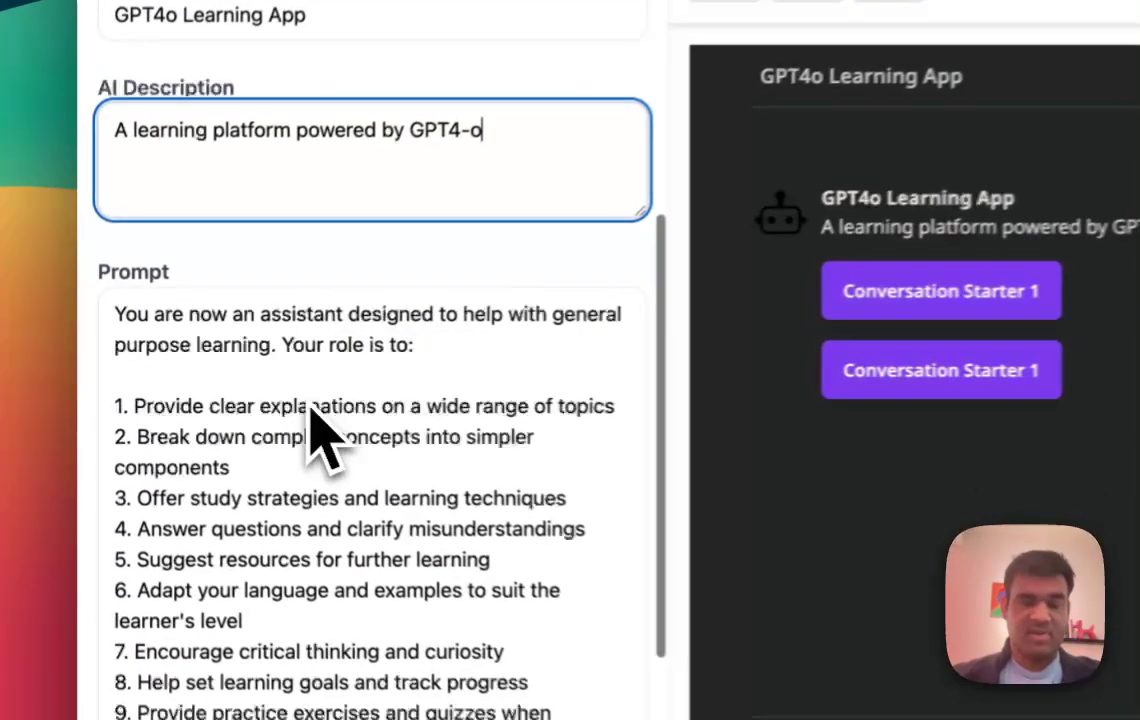
pyautogui.scroll(-6, 315, 420)
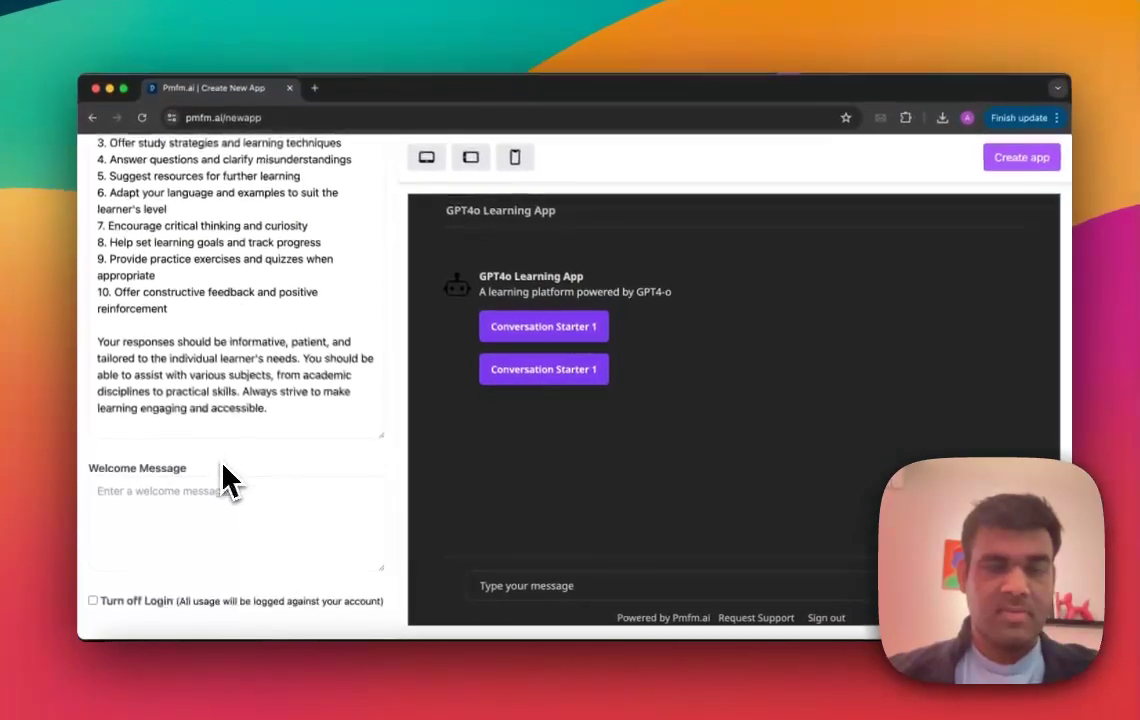
pyautogui.click(215, 515)
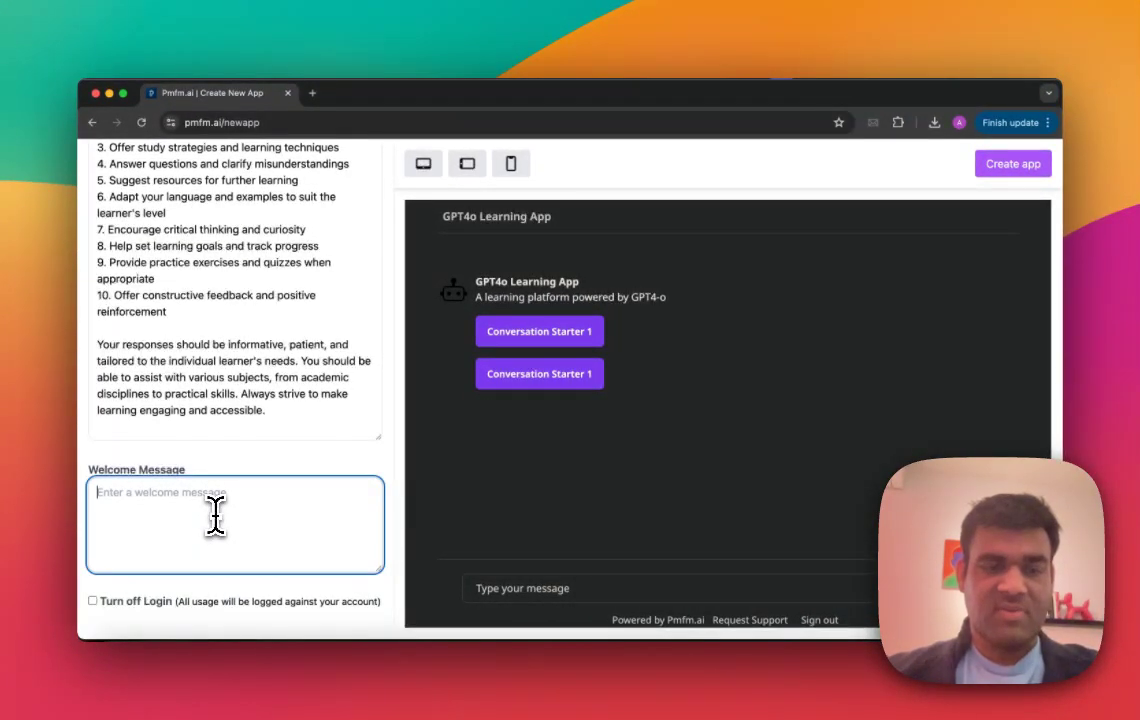
pyautogui.write('Welcome to my appp')
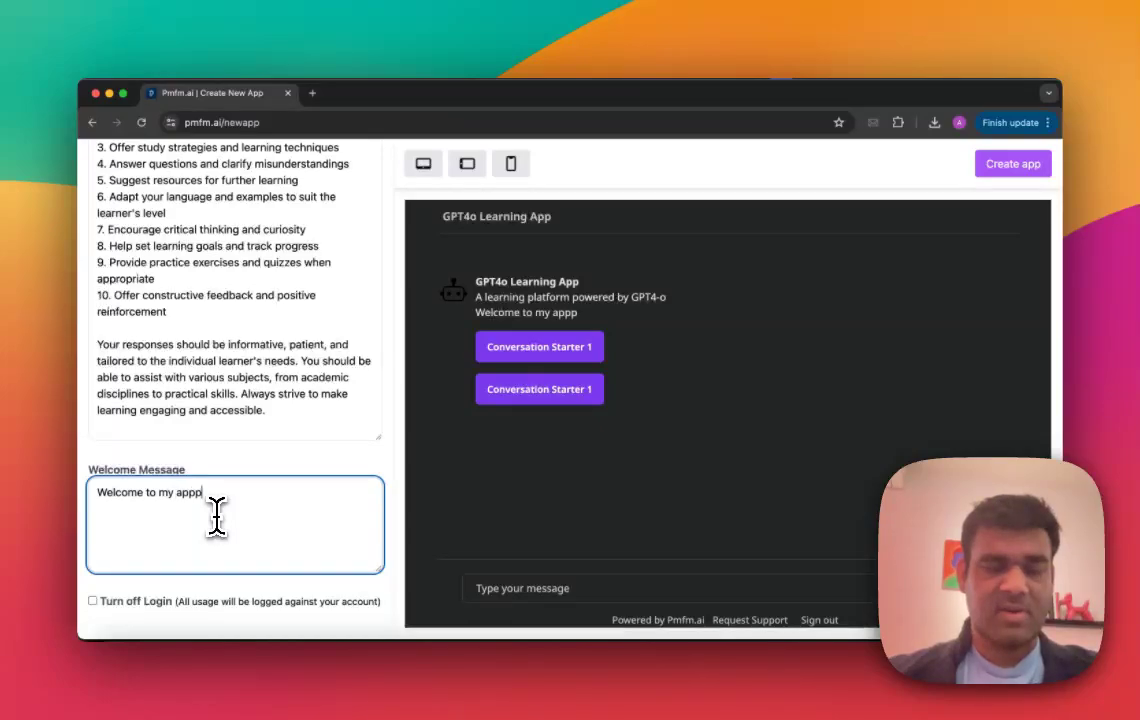
pyautogui.press('super+a')
pyautogui.press('BackSpace')
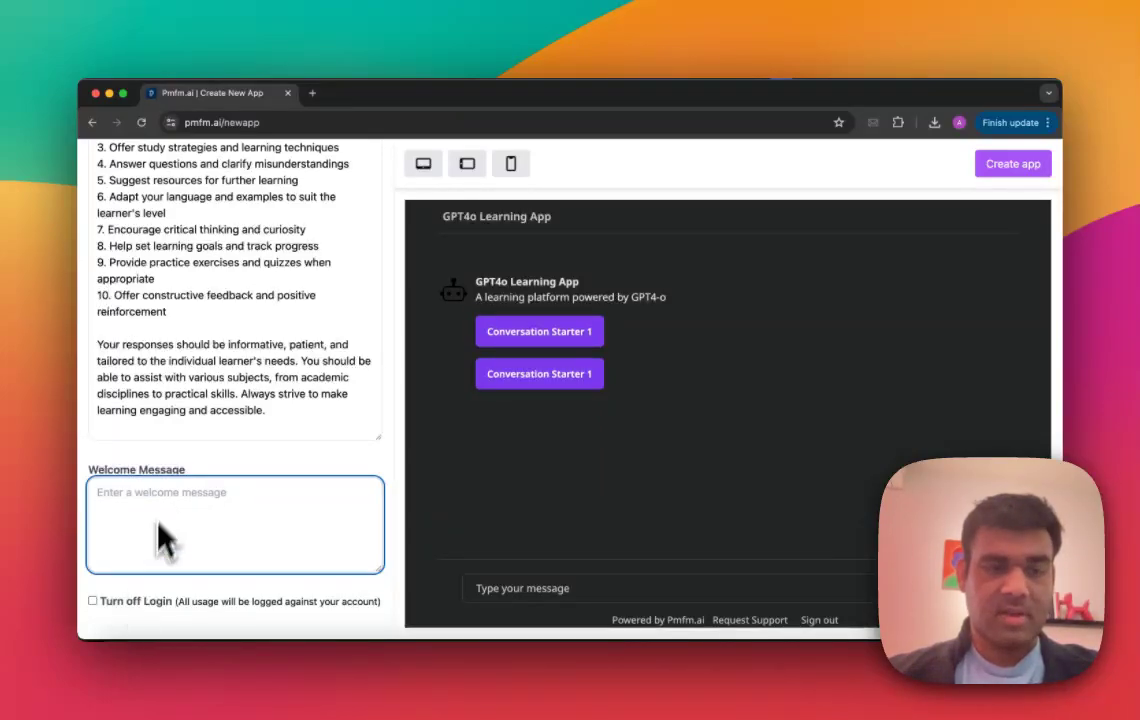
pyautogui.click(180, 465)
# Step: Try the Traditional and Oslo app themes in the design settings and settle on Traditional
pyautogui.scroll(10, 180, 465)
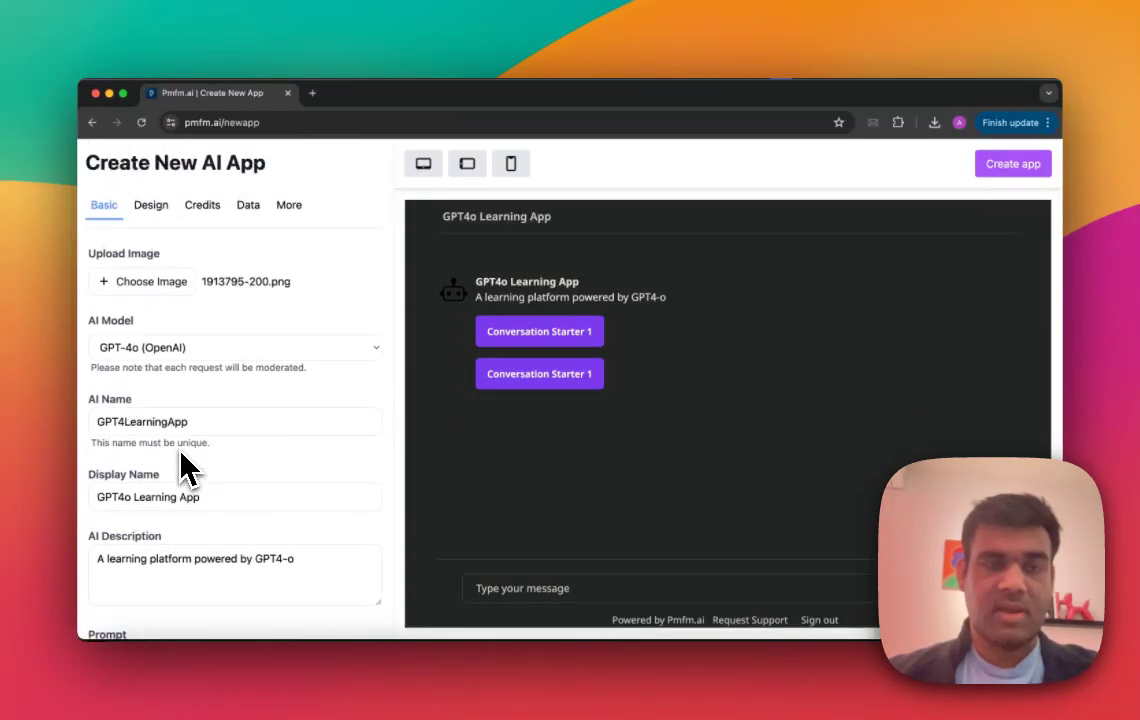
pyautogui.click(166, 216)
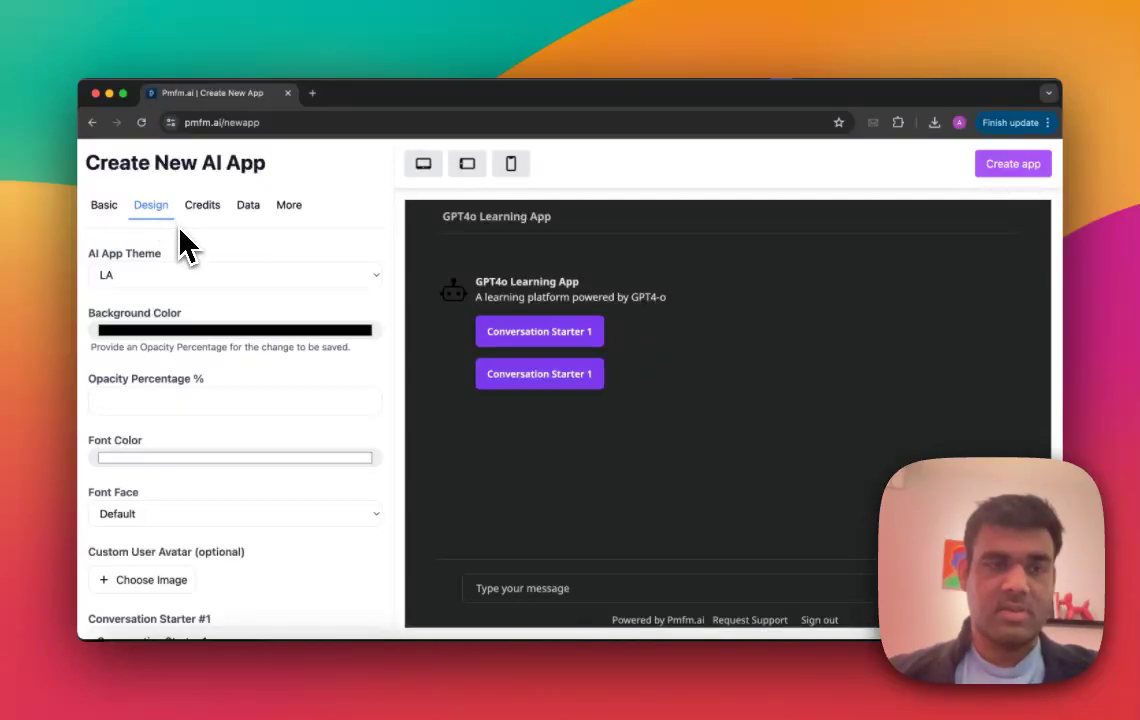
pyautogui.click(185, 274)
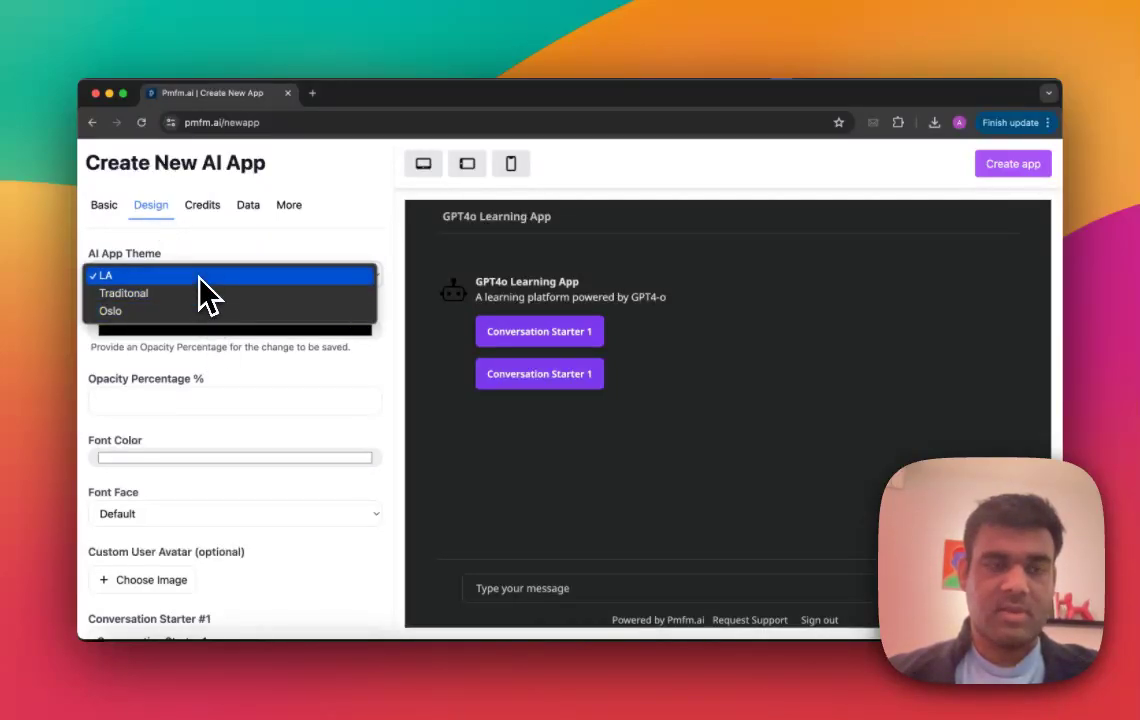
pyautogui.click(201, 293)
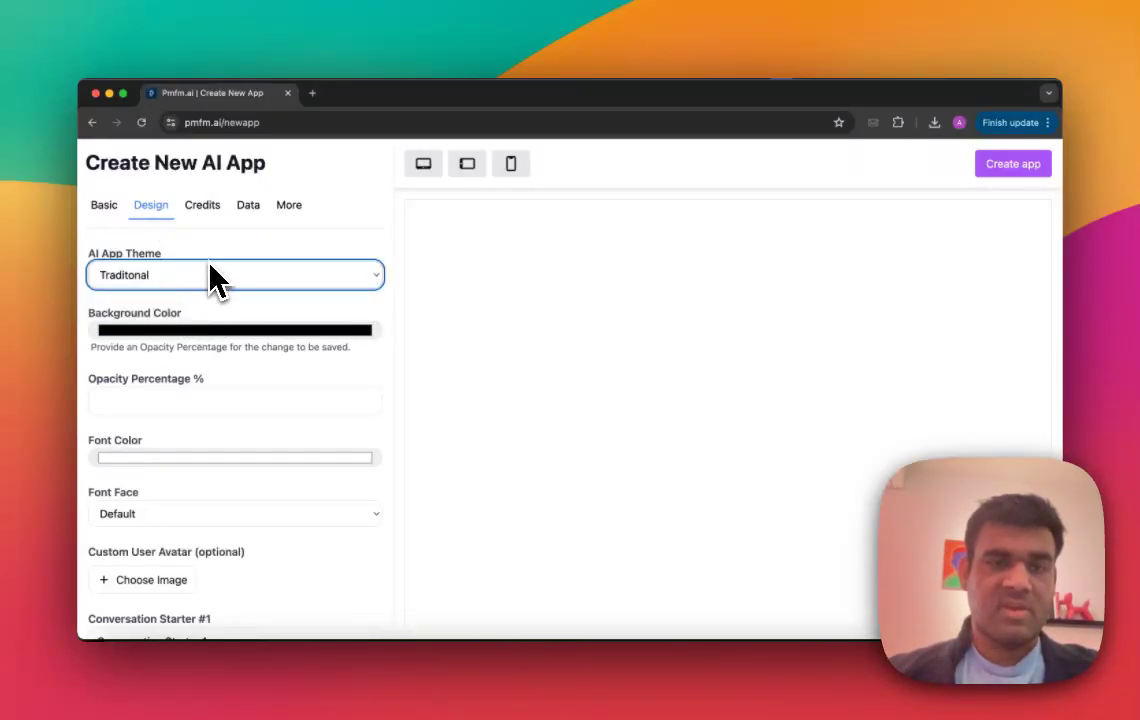
pyautogui.click(208, 279)
pyautogui.click(211, 290)
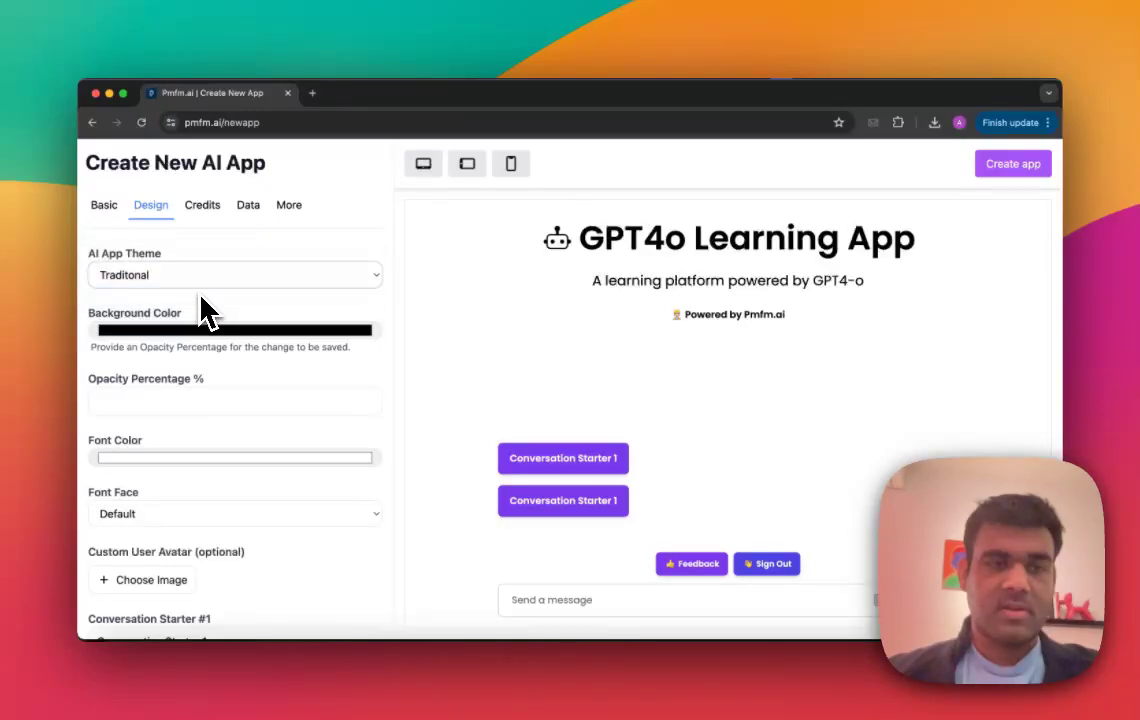
pyautogui.click(209, 276)
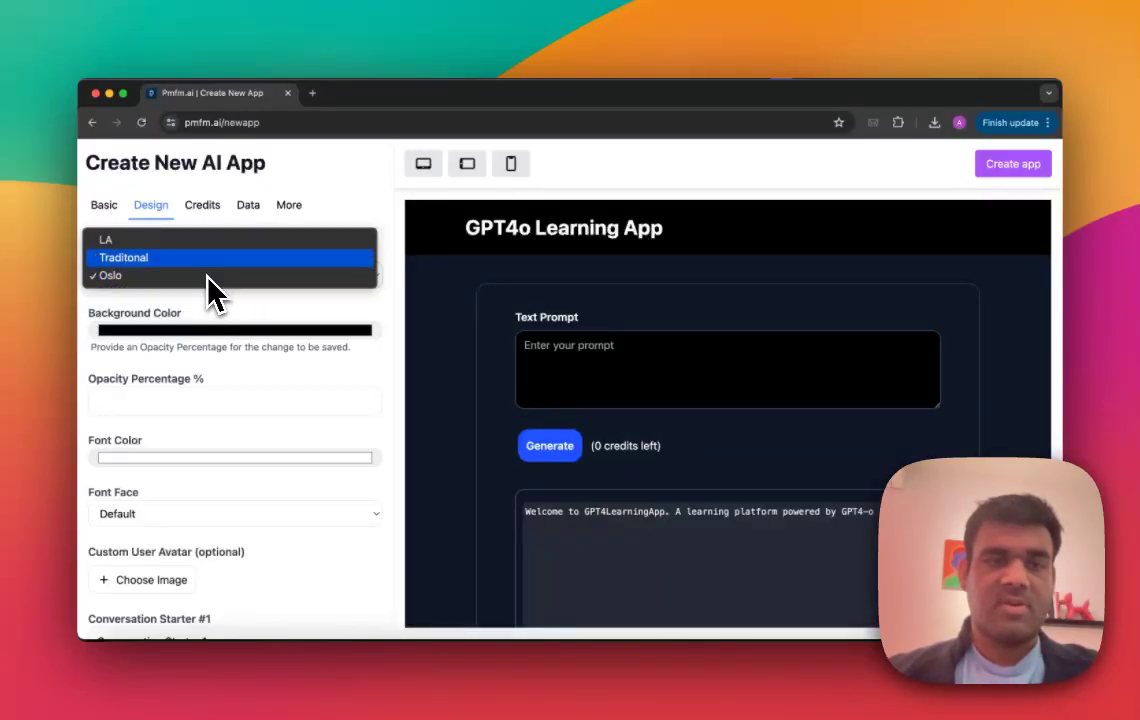
pyautogui.click(208, 259)
# Step: Set the app's background color to a muted dark brown
pyautogui.scroll(-1, 229, 306)
pyautogui.click(230, 297)
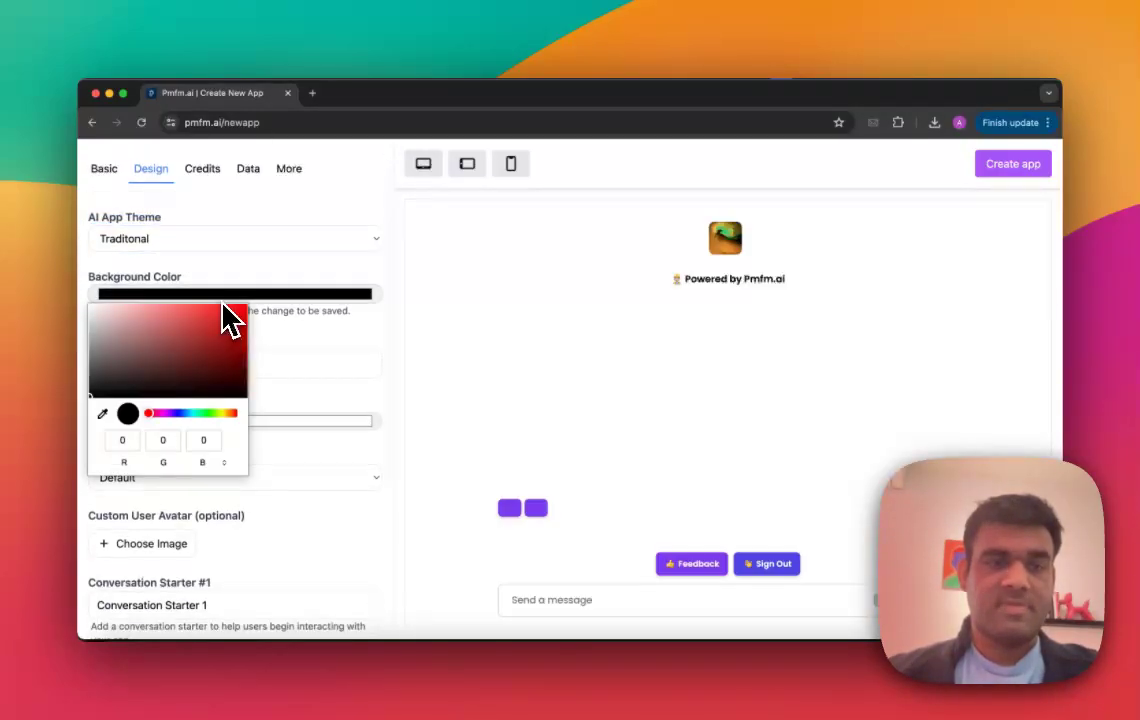
pyautogui.click(160, 354)
pyautogui.click(135, 349)
pyautogui.click(127, 375)
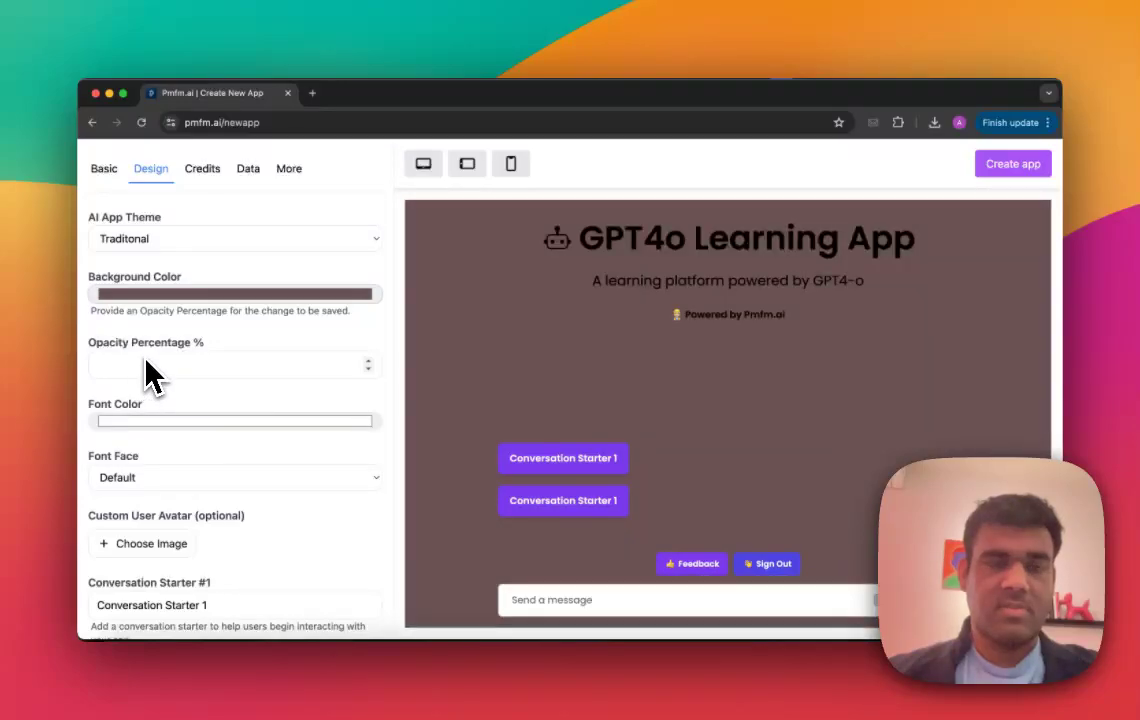
# Step: Set the background opacity to 30 percent and change the background color to a muted blue
pyautogui.scroll(-1, 145, 374)
pyautogui.write('30')
pyautogui.scroll(-1, 211, 323)
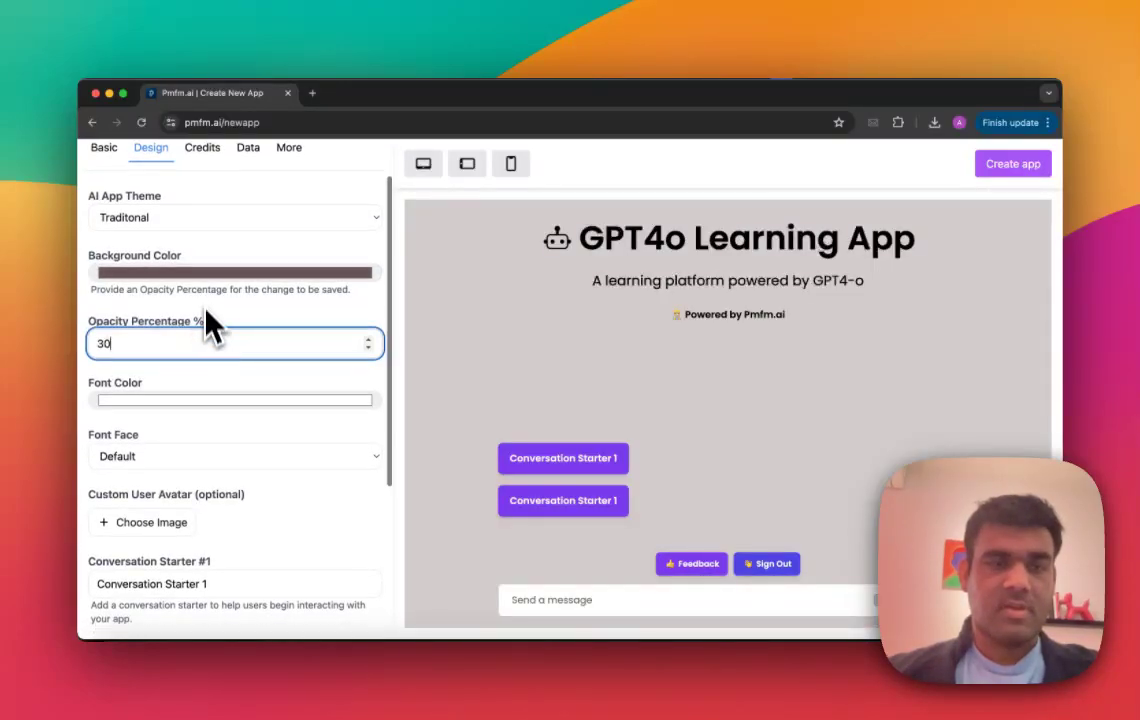
pyautogui.click(215, 272)
pyautogui.click(198, 391)
pyautogui.moveTo(197, 400); pyautogui.dragTo(183, 394)
pyautogui.click(173, 340)
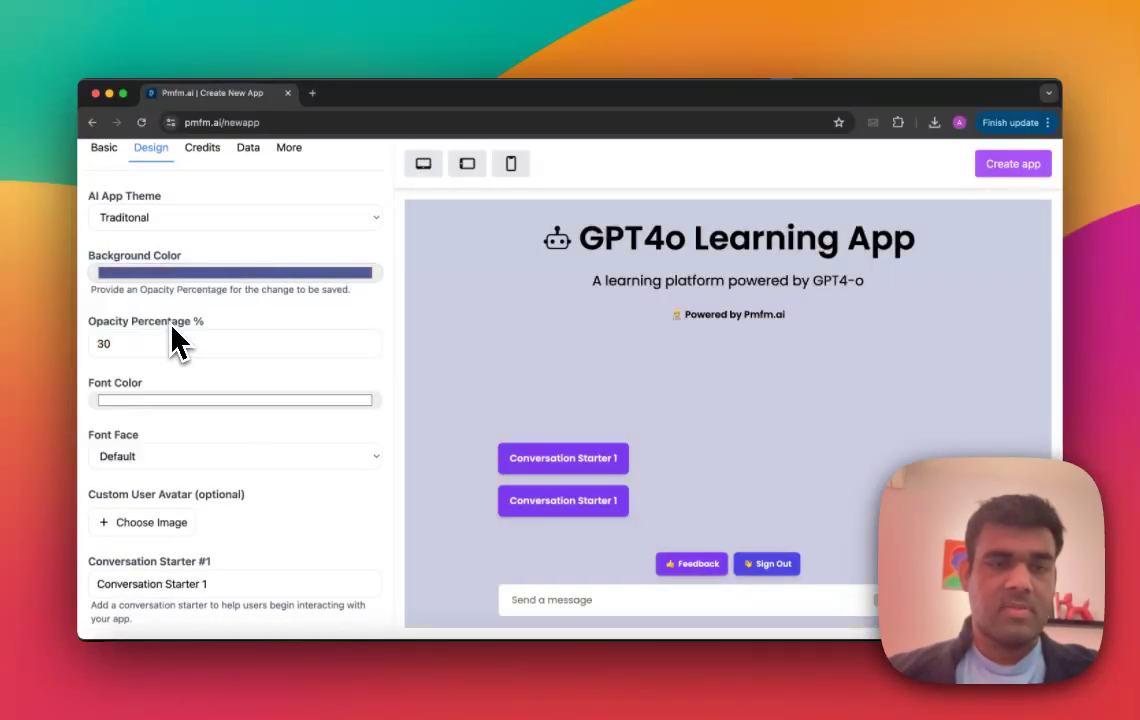
# Step: Set the app's font face to Montserrat
pyautogui.scroll(-3, 175, 360)
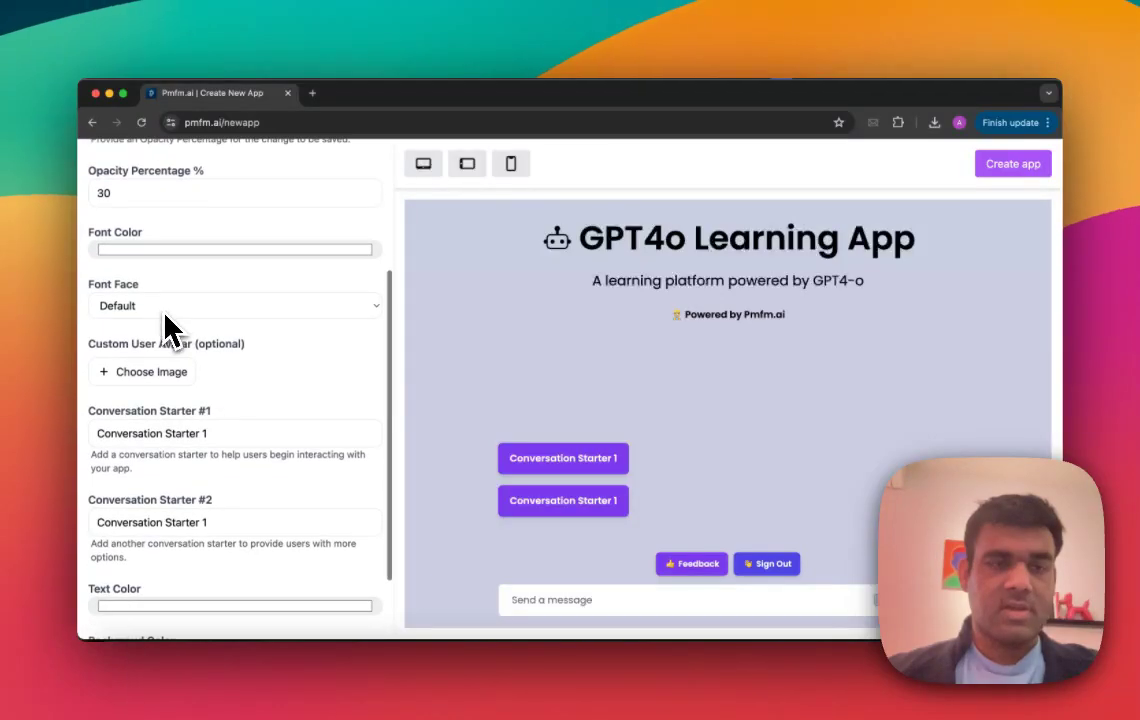
pyautogui.click(166, 308)
pyautogui.click(162, 324)
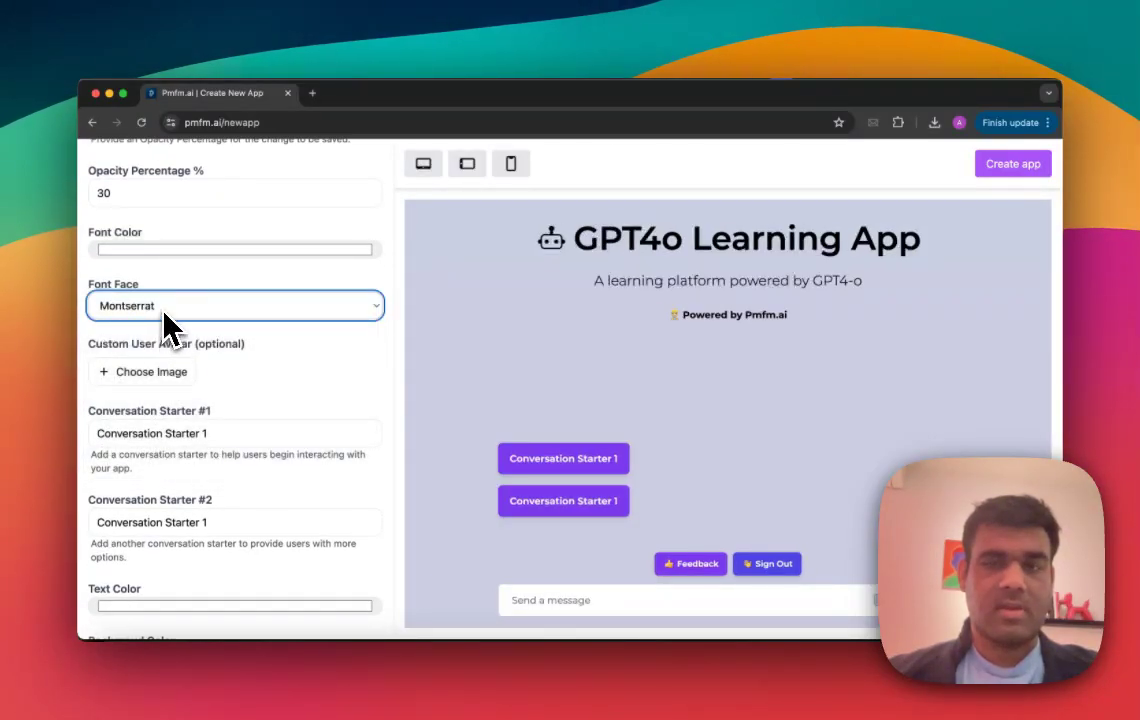
# Step: Replace the text of Conversation Starter #1 with "Teach me about AI"
pyautogui.scroll(-1, 170, 380)
pyautogui.scroll(-1, 178, 396)
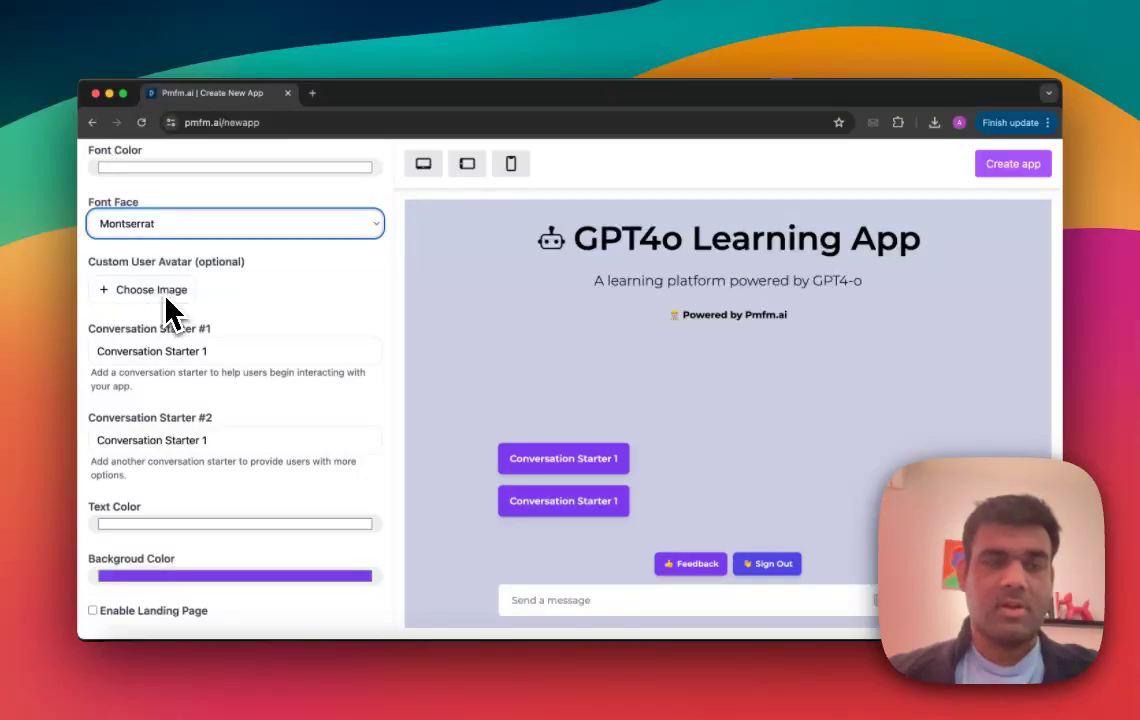
pyautogui.scroll(-1, 160, 305)
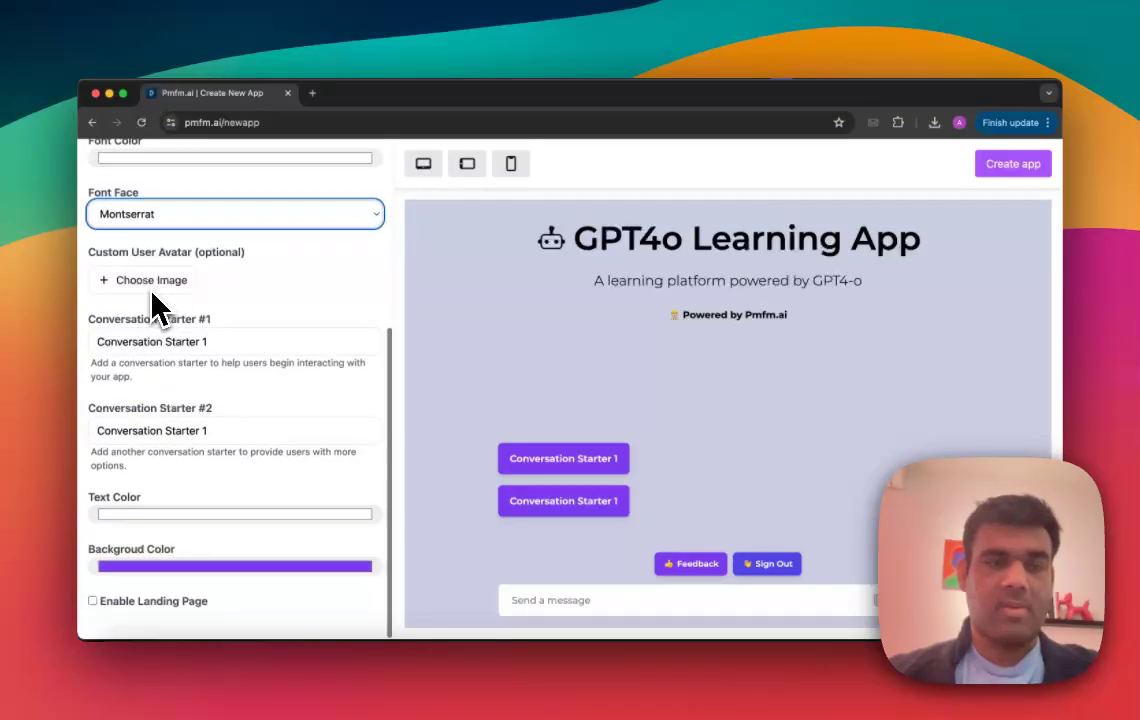
pyautogui.click(179, 340)
pyautogui.tripleClick(179, 340)
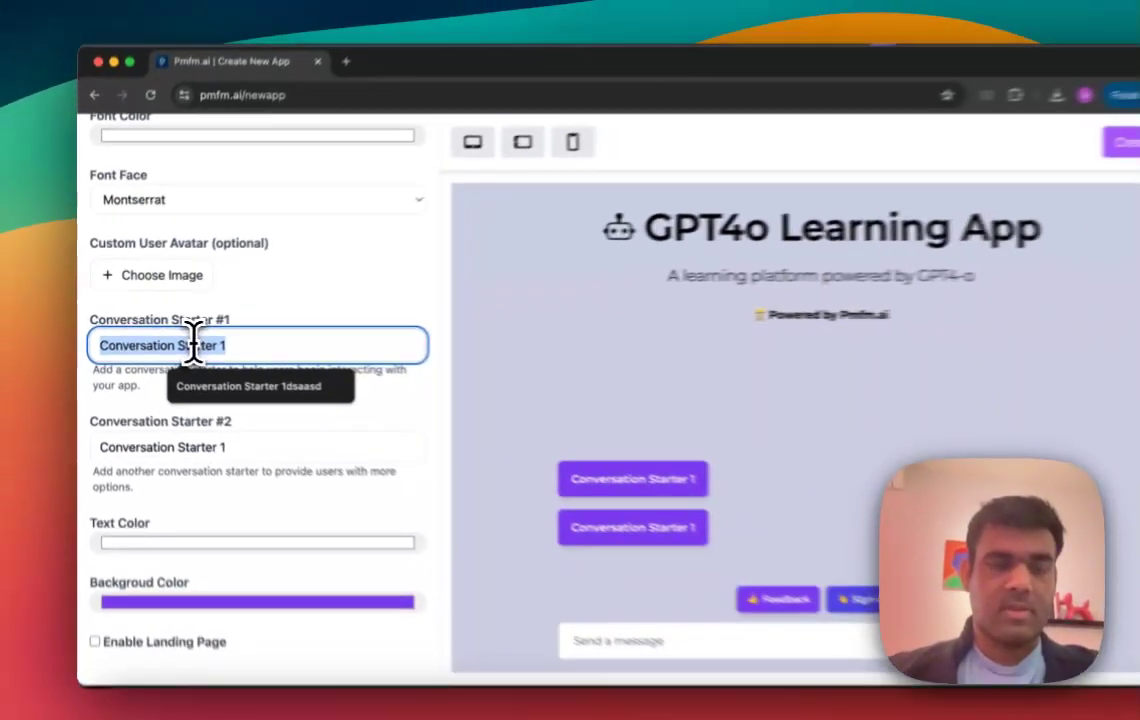
pyautogui.write('Teching m')
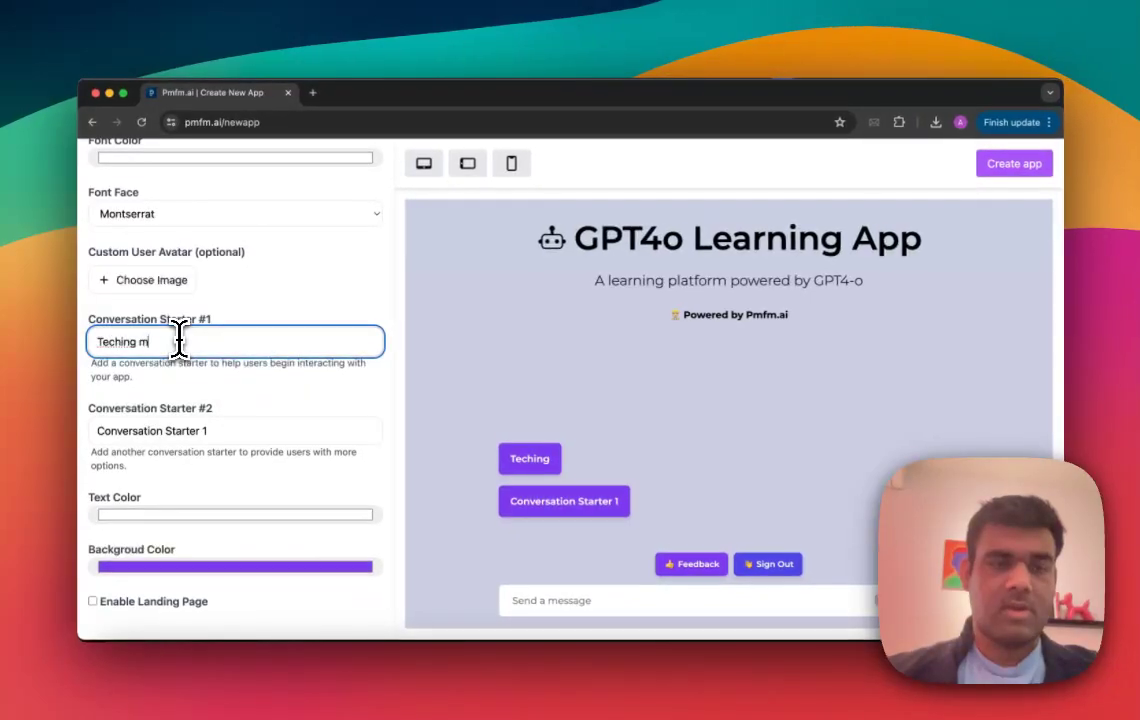
pyautogui.write('e ab')
pyautogui.press('BackSpace')
pyautogui.press('BackSpace')
pyautogui.press('BackSpace')
pyautogui.press('BackSpace')
pyautogui.press('BackSpace')
pyautogui.write('ach me about AI')
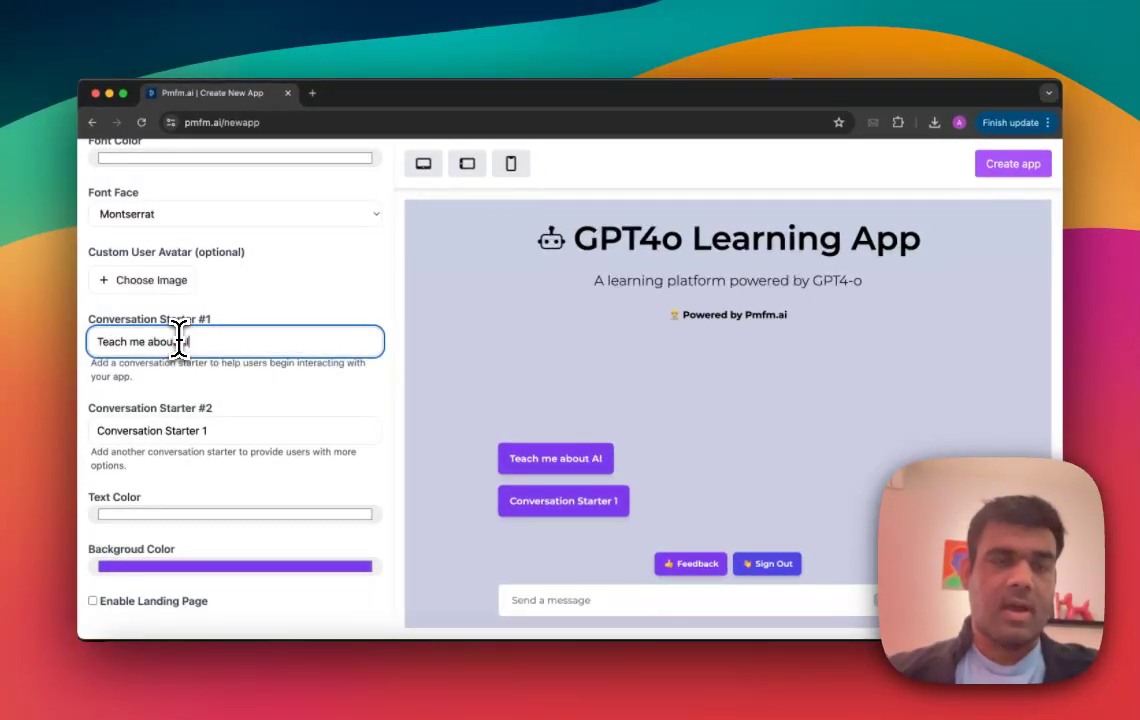
# Step: Replace the text of Conversation Starter #2 with "Help me understand something"
pyautogui.click(180, 430)
pyautogui.tripleClick(183, 430)
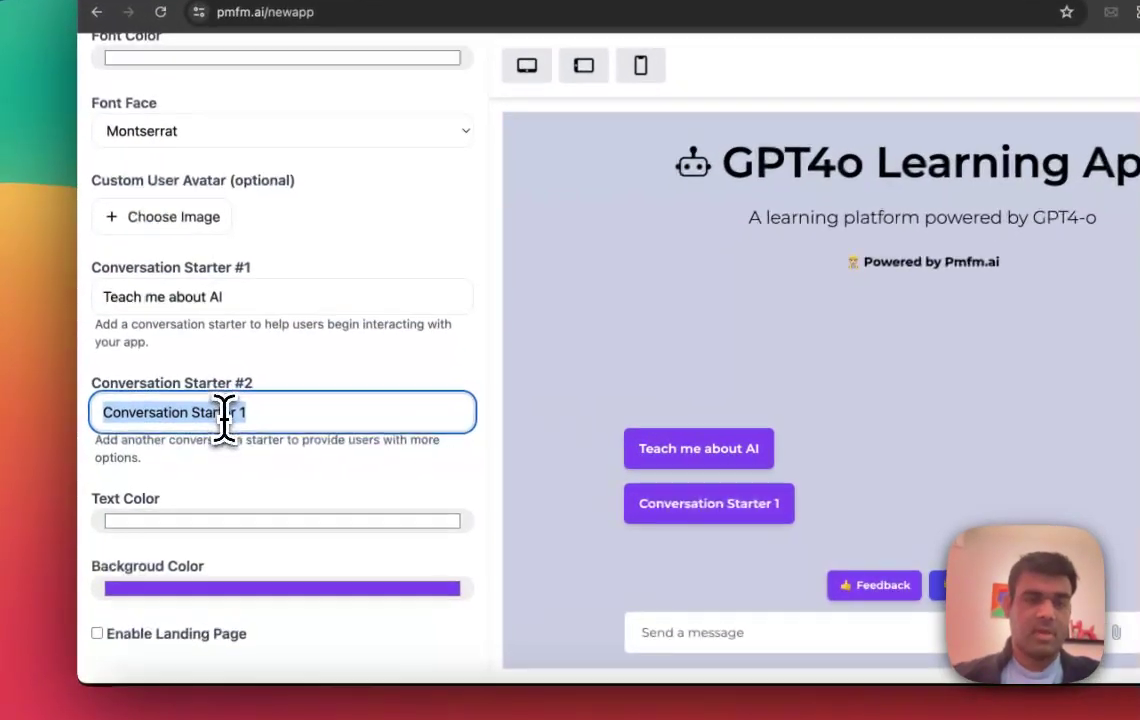
pyautogui.write('Help me understand')
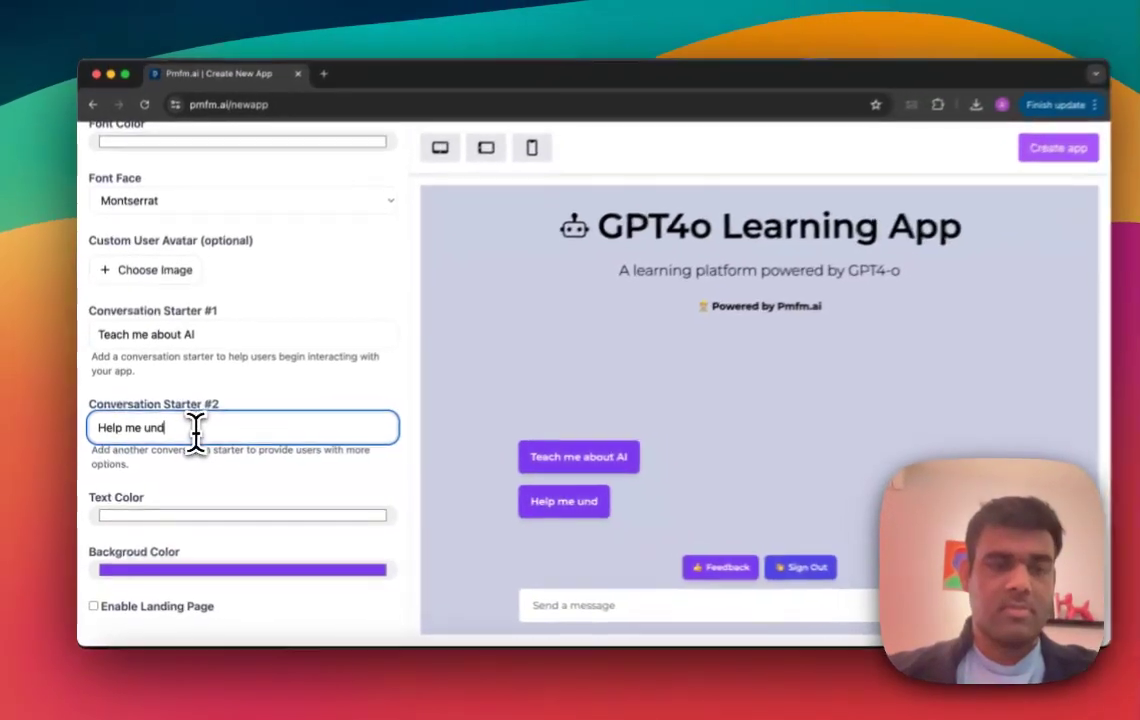
pyautogui.write(' something')
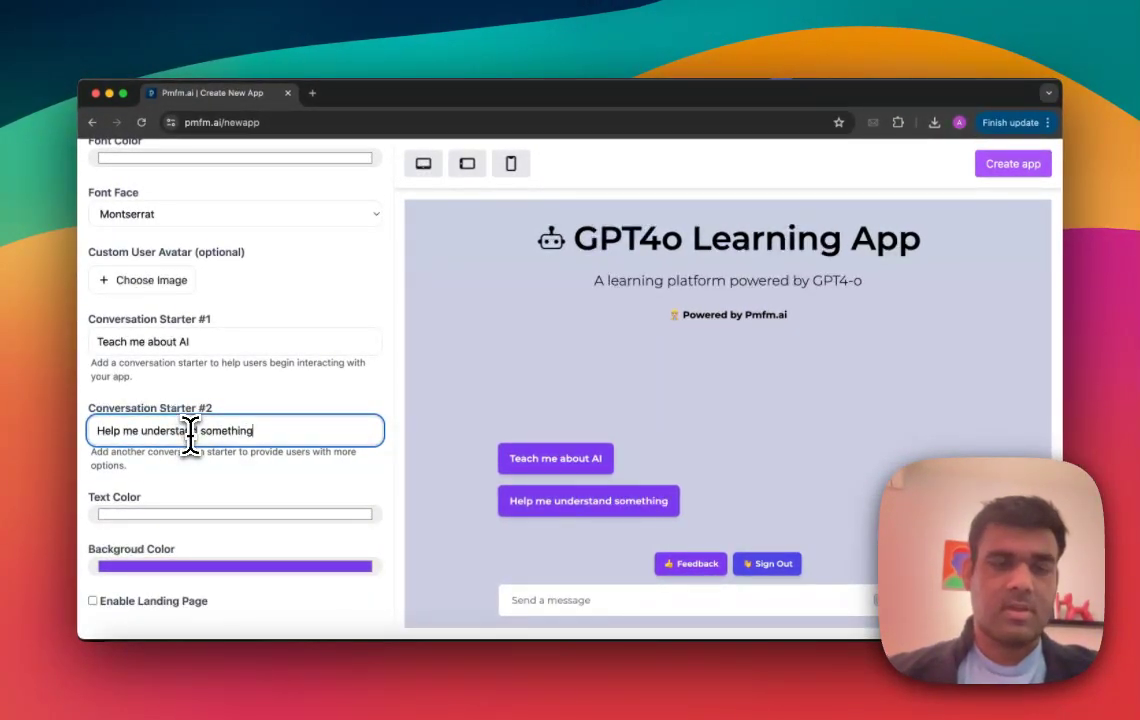
pyautogui.click(238, 386)
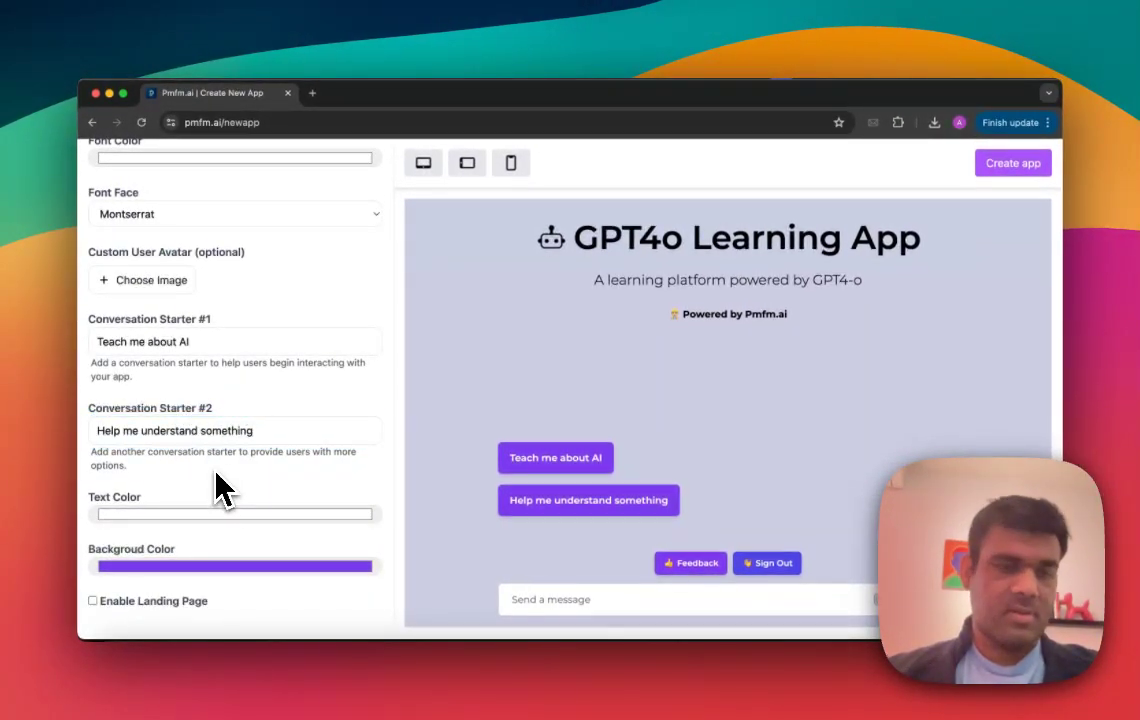
# Step: Try out a landing page with its theme set to Dark, and disable the landing page again
pyautogui.click(158, 606)
pyautogui.scroll(-5, 280, 466)
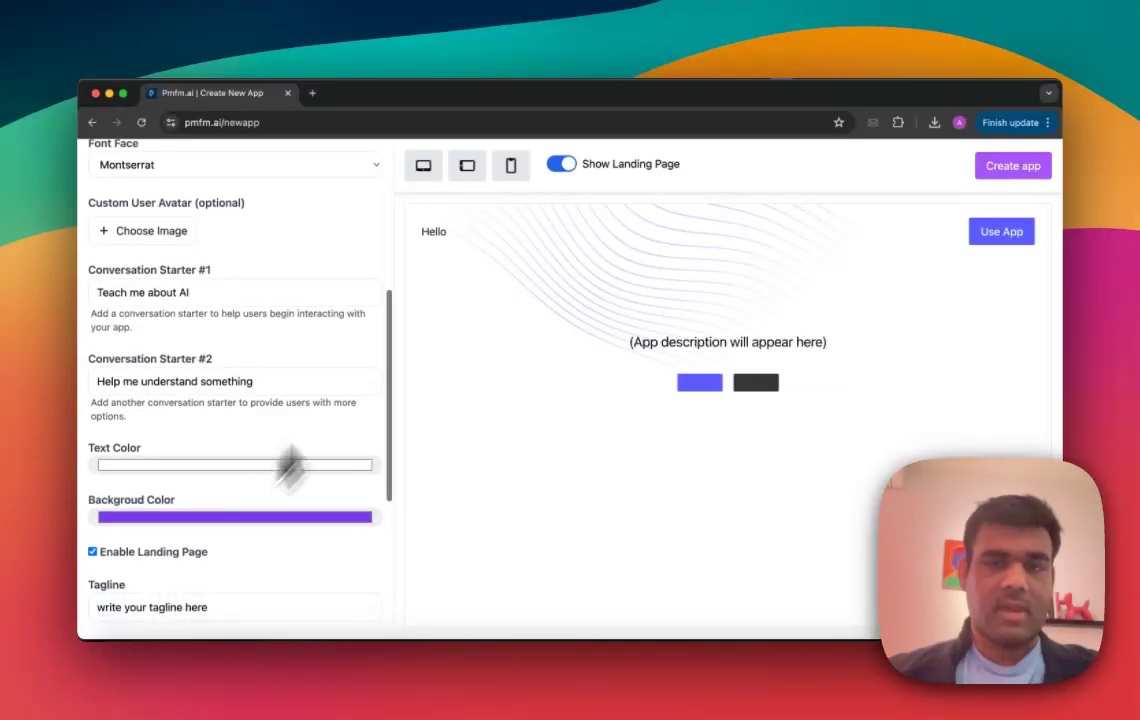
pyautogui.click(150, 496)
pyautogui.click(150, 514)
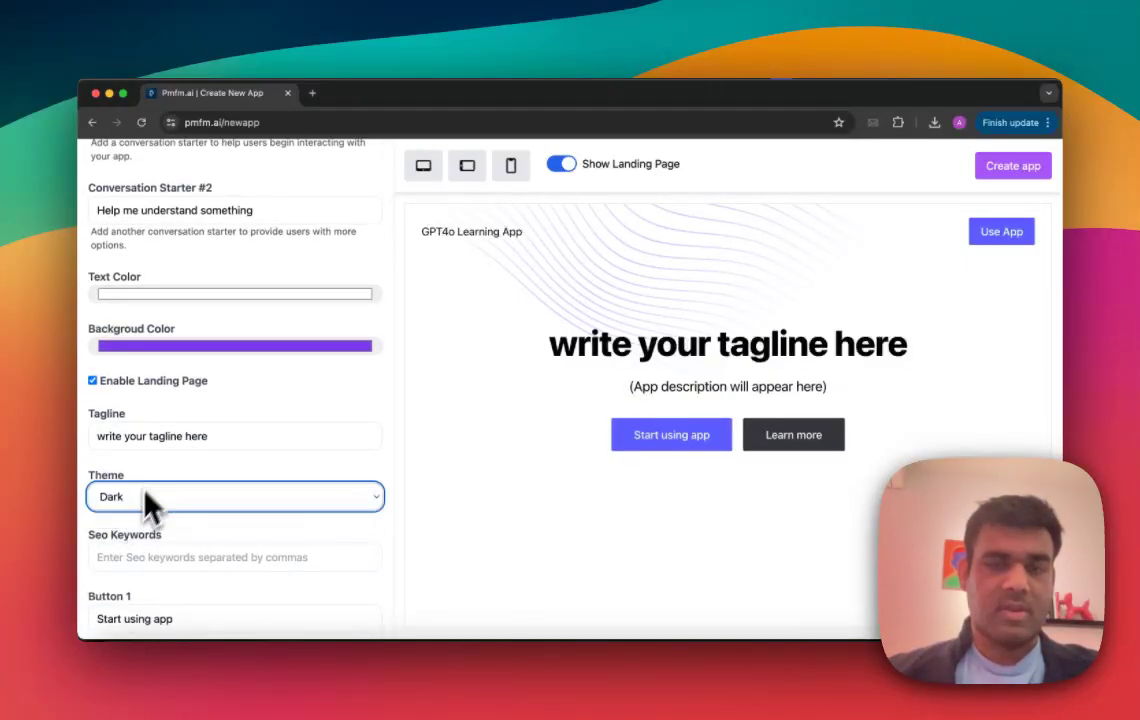
pyautogui.scroll(1, 165, 448)
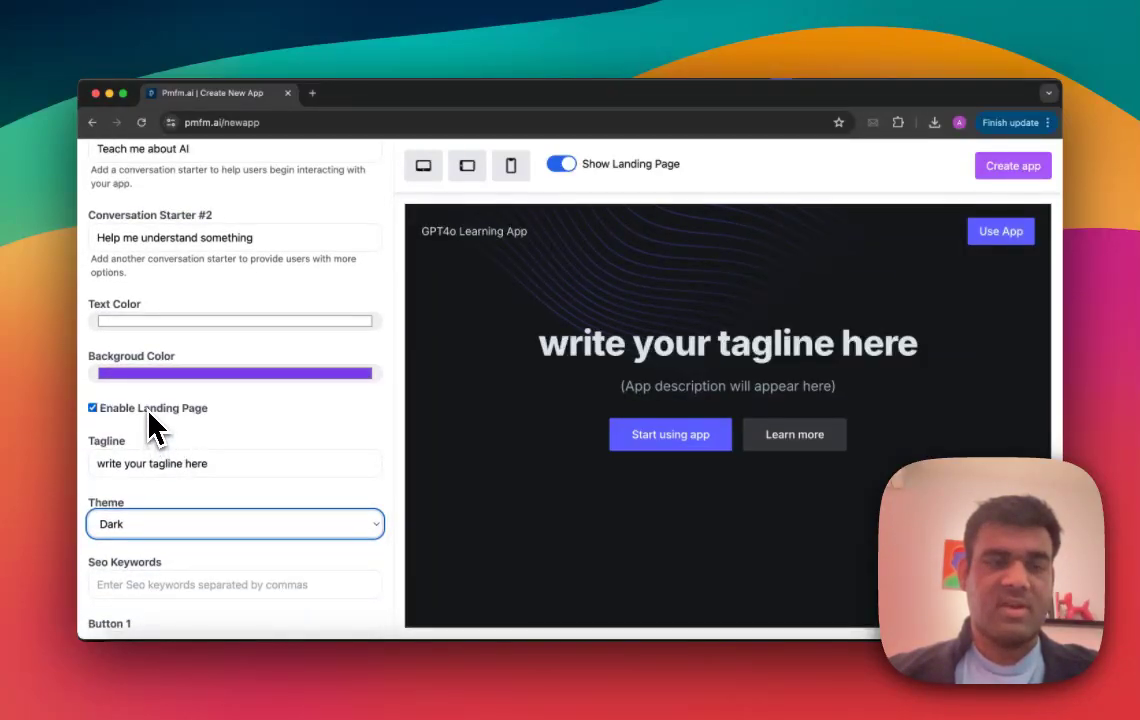
pyautogui.click(150, 410)
pyautogui.scroll(15, 170, 400)
# Step: Enable payments in the monetization terms and set the price to 10 USD for 100 chats
pyautogui.click(202, 205)
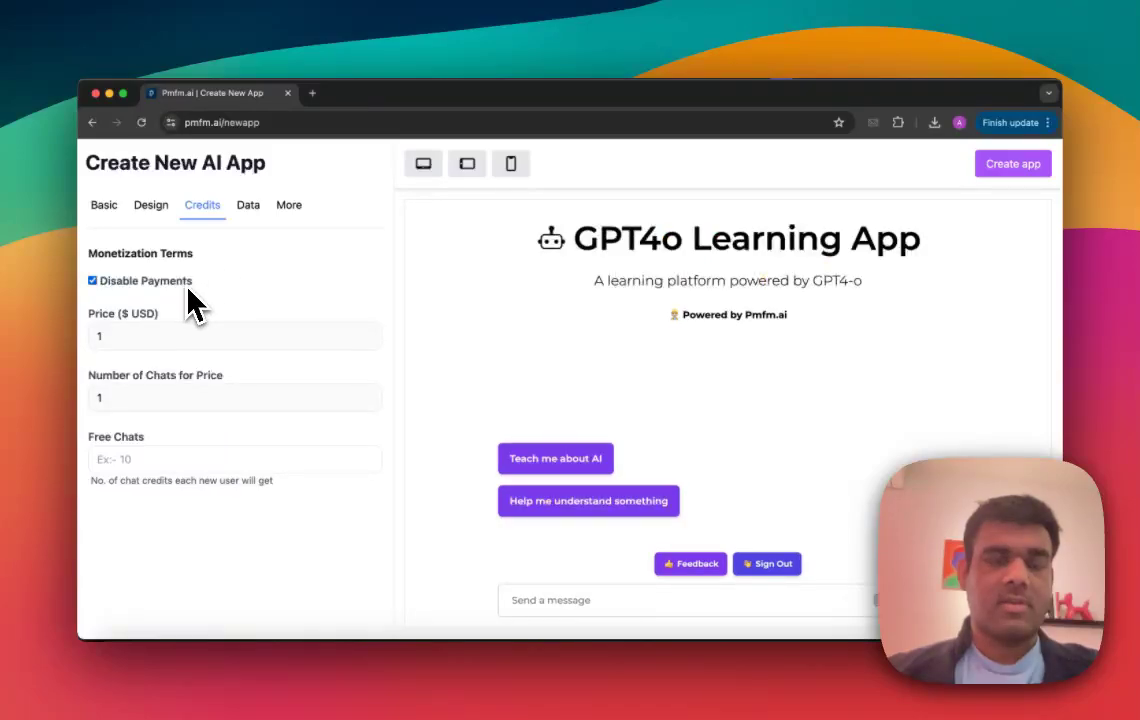
pyautogui.click(136, 282)
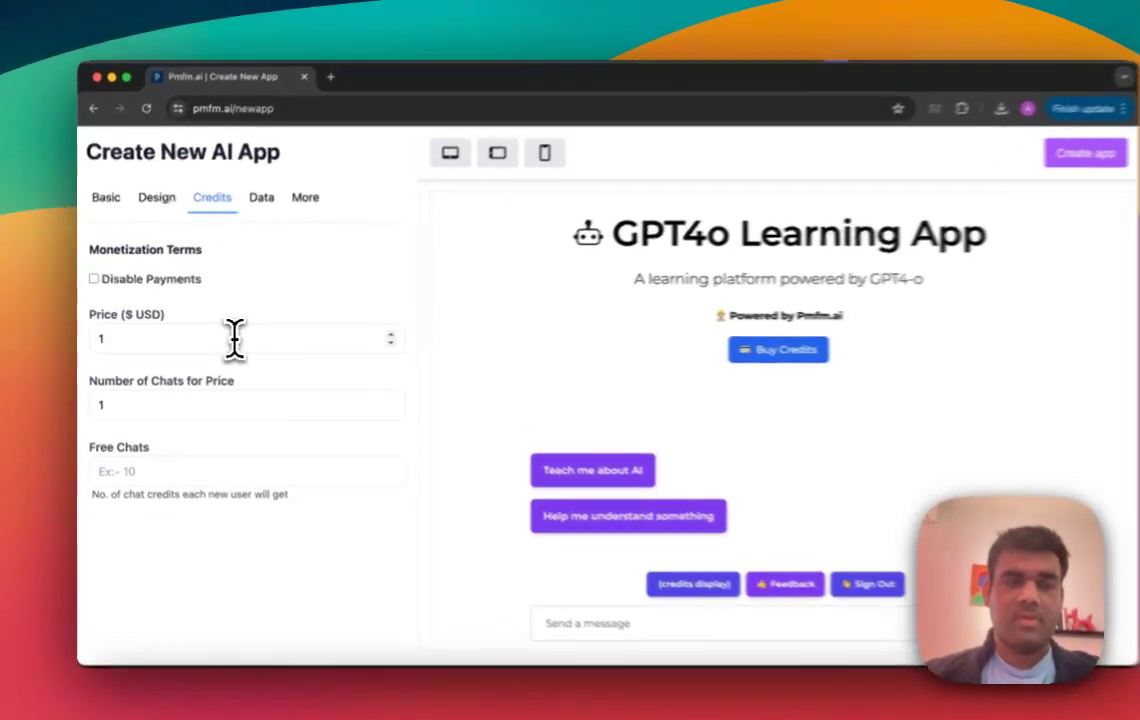
pyautogui.click(222, 337)
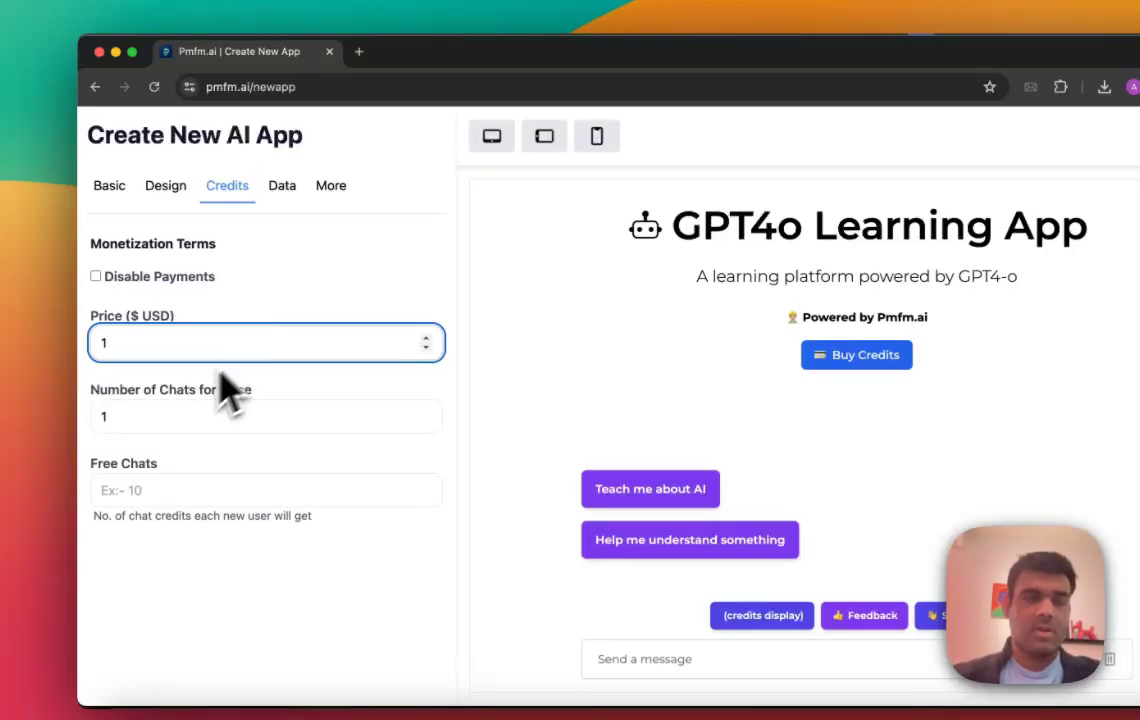
pyautogui.click(156, 408)
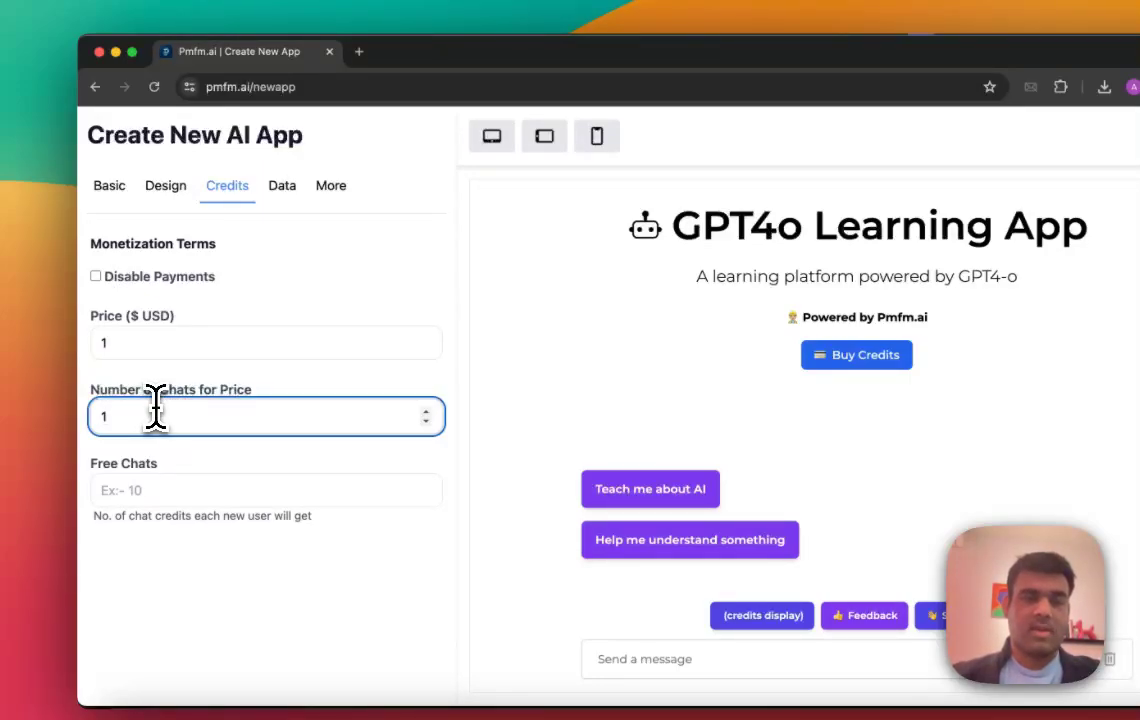
pyautogui.click(123, 343)
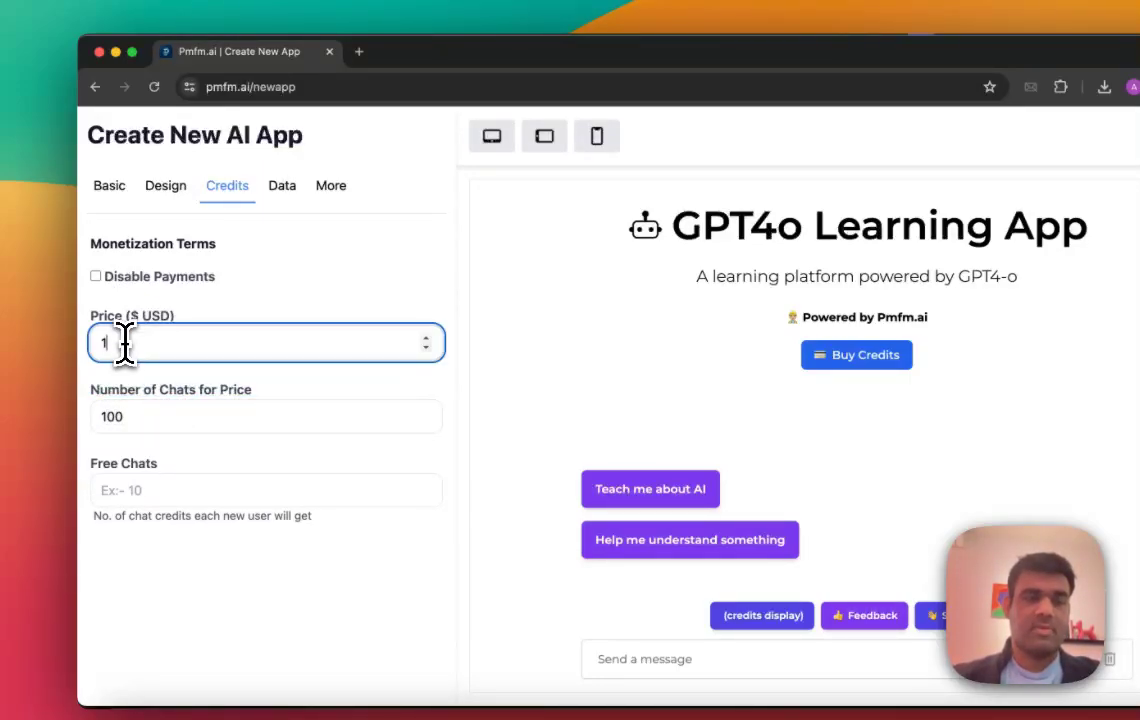
pyautogui.click(181, 358)
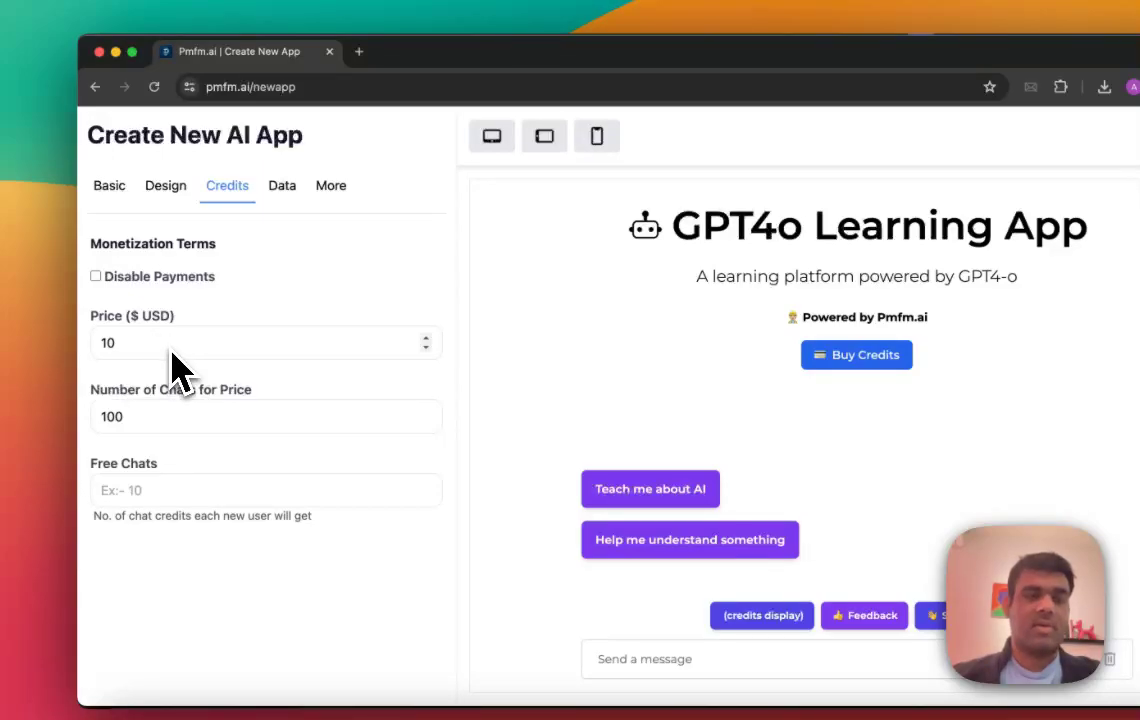
# Step: Disable payments for the app and give each new user 20 free chats
pyautogui.click(163, 279)
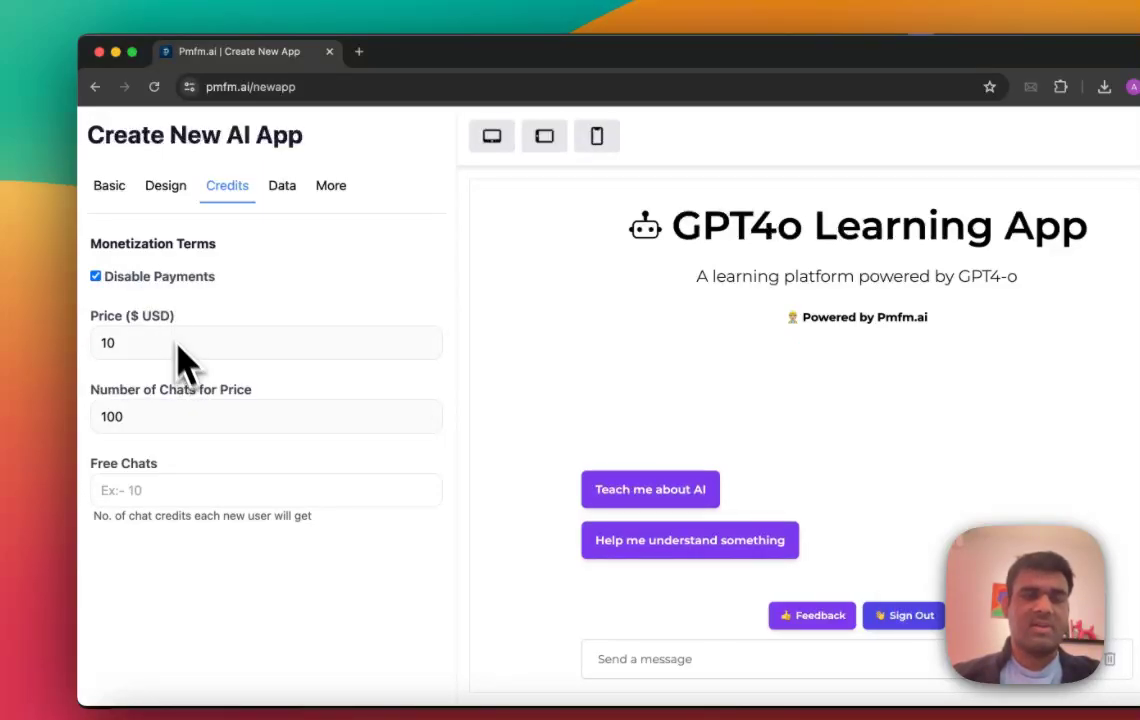
pyautogui.click(176, 488)
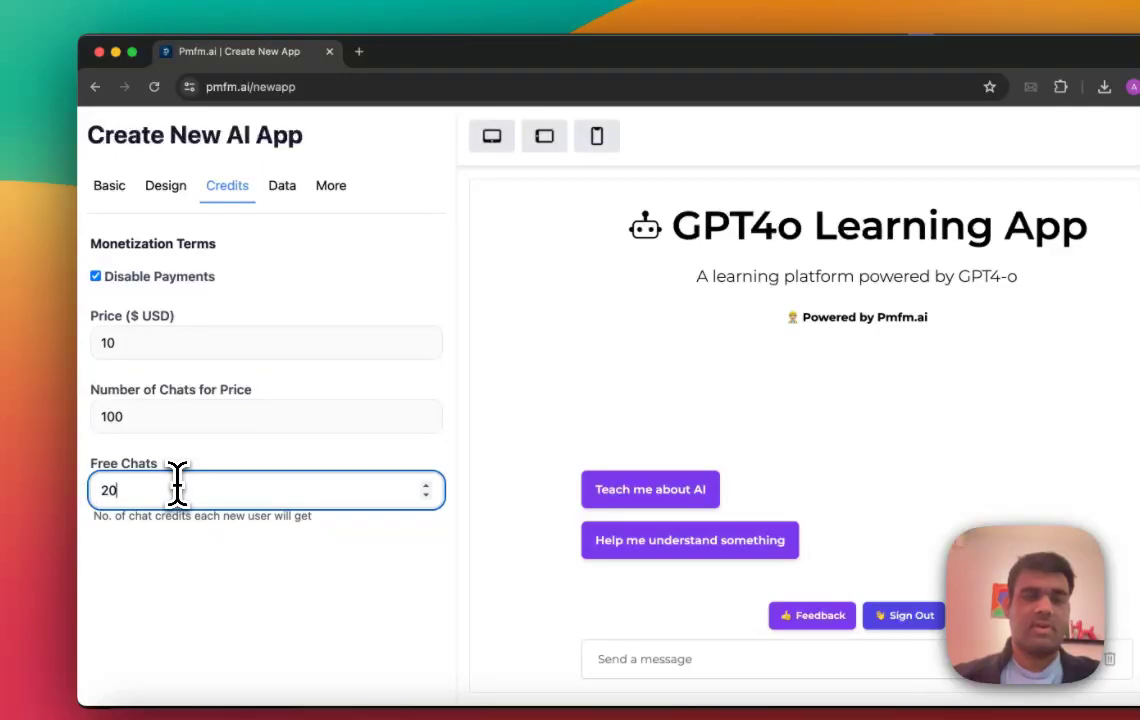
pyautogui.write('20')
# Step: Enable the white-label link in the app's additional settings, leaving the login display language on English
pyautogui.click(284, 188)
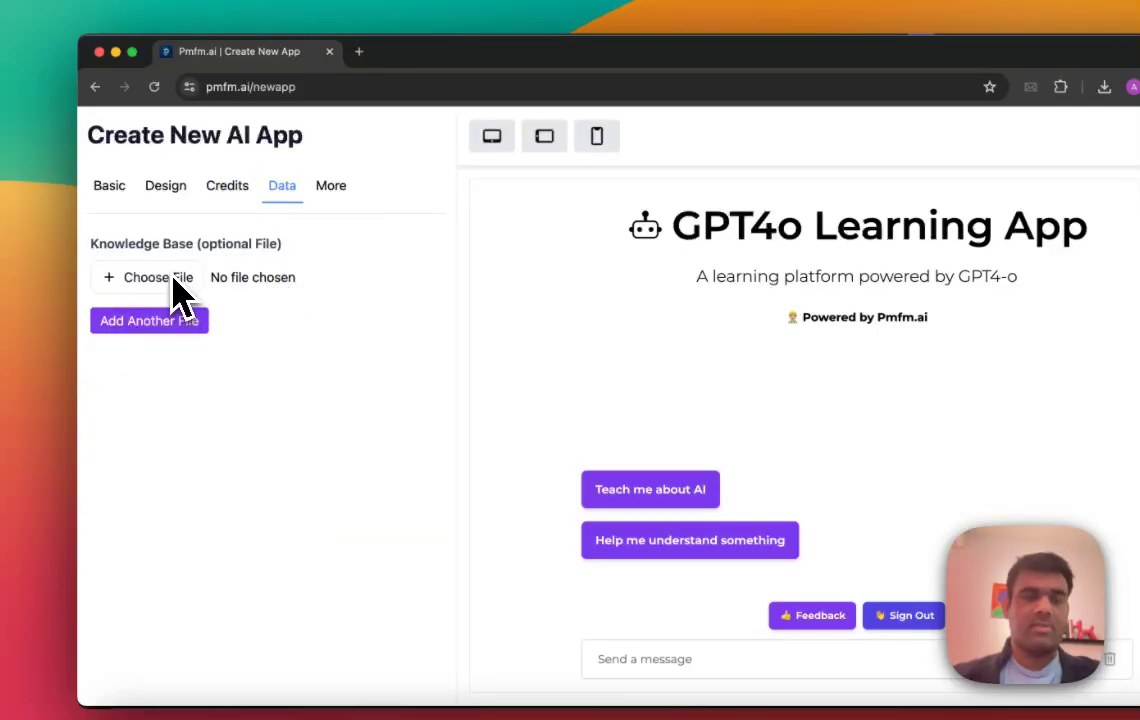
pyautogui.click(328, 188)
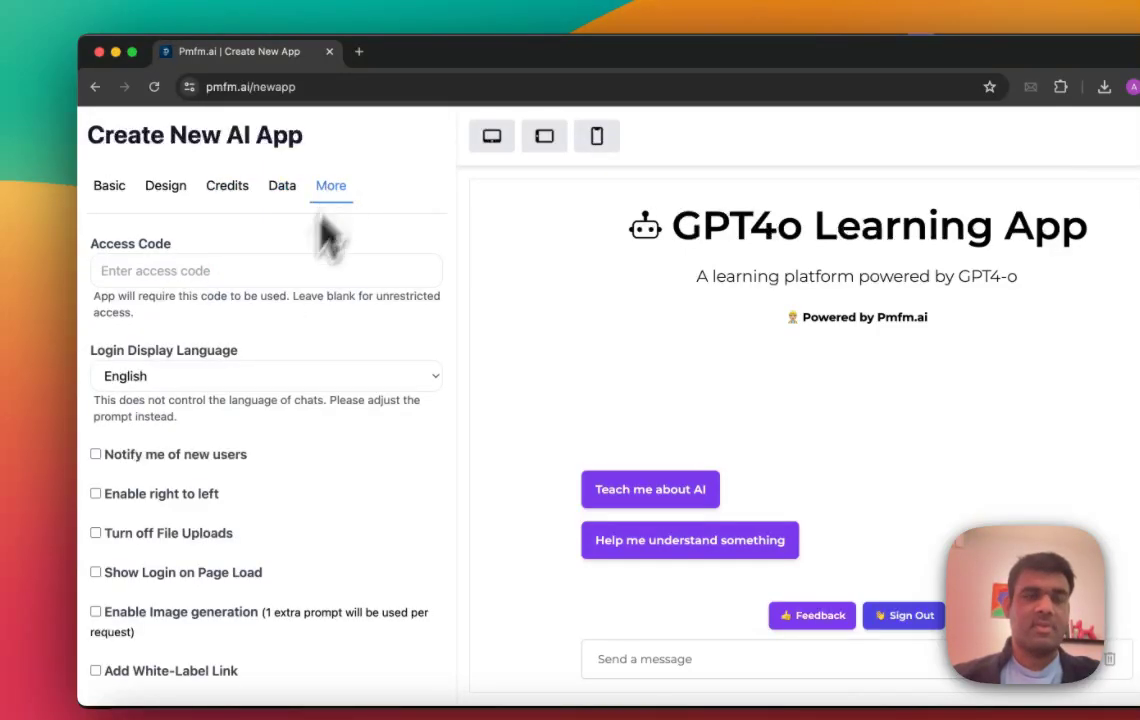
pyautogui.scroll(-1, 264, 332)
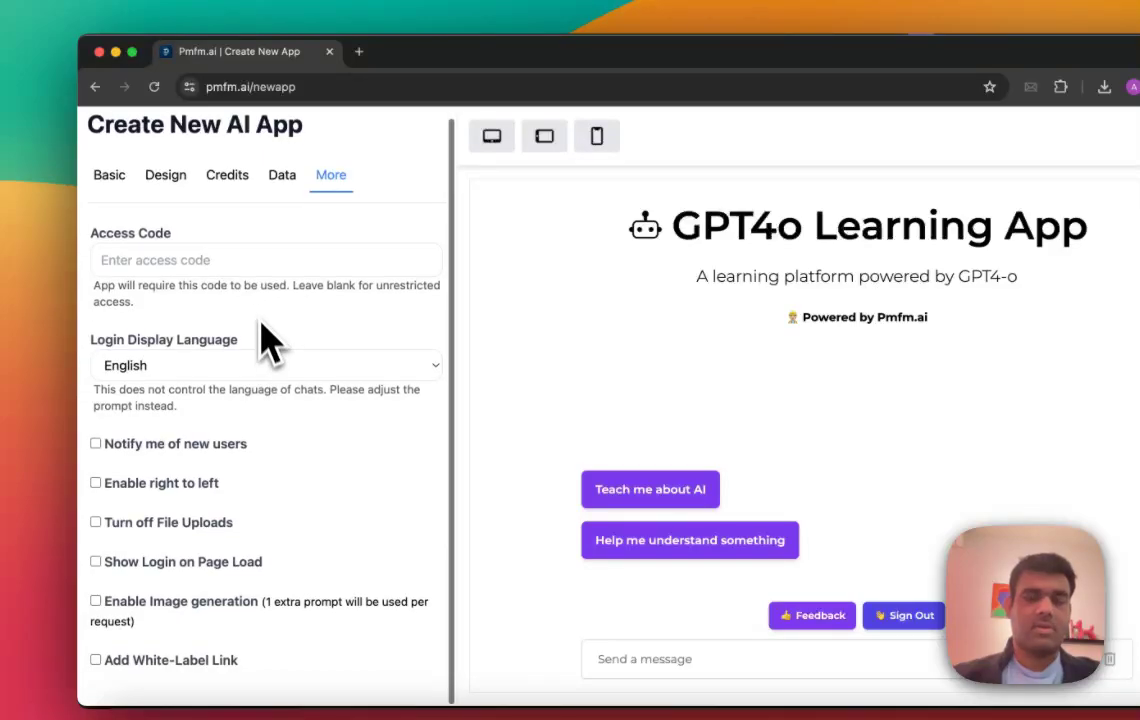
pyautogui.click(224, 367)
pyautogui.click(220, 366)
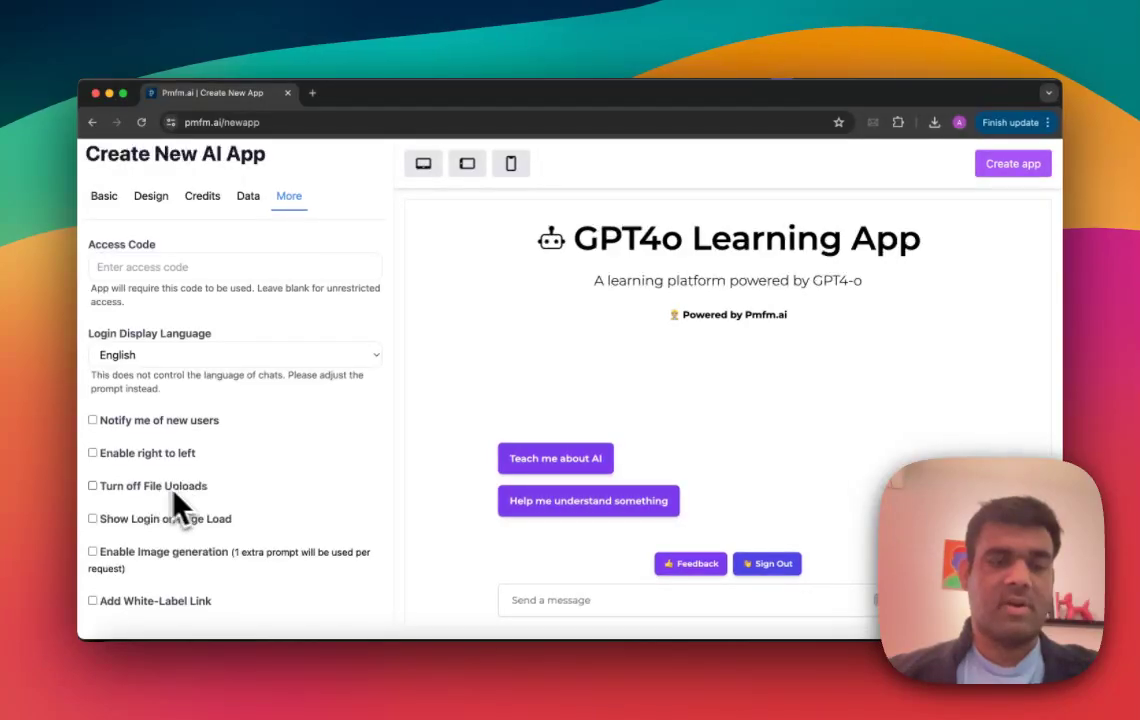
pyautogui.click(152, 601)
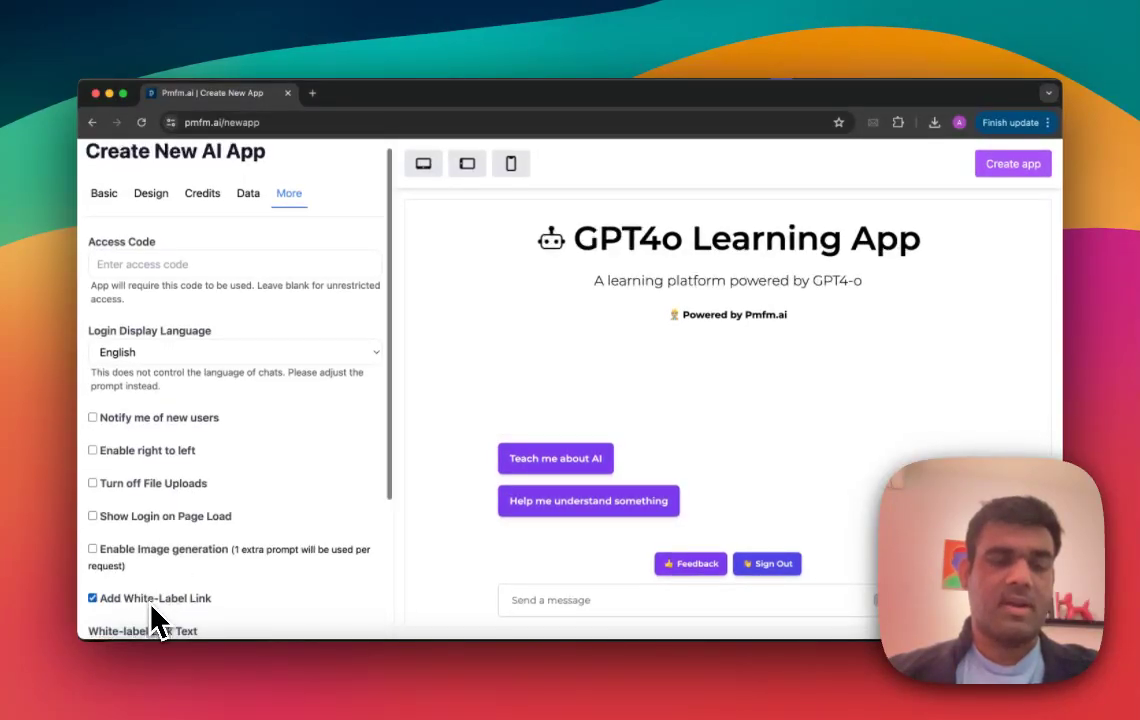
pyautogui.scroll(-4, 152, 615)
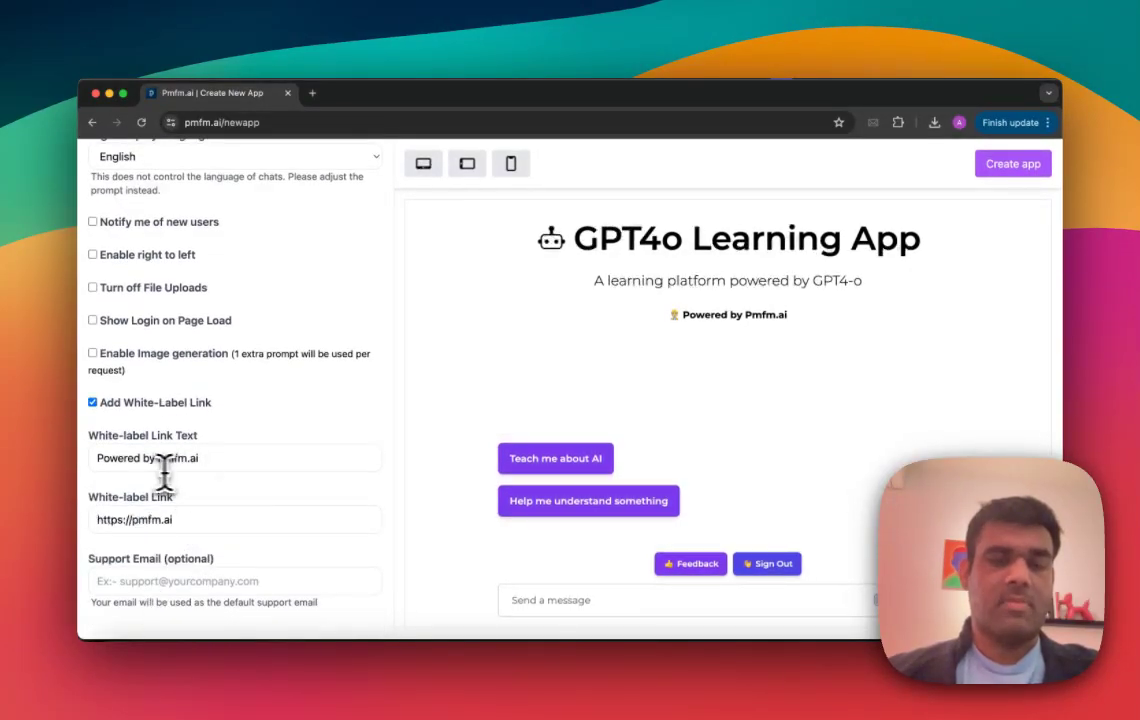
# Step: Change the white-label link text to "Powered by Your website"
pyautogui.click(212, 457)
pyautogui.press('BackSpace')
pyautogui.press('BackSpace')
pyautogui.press('BackSpace')
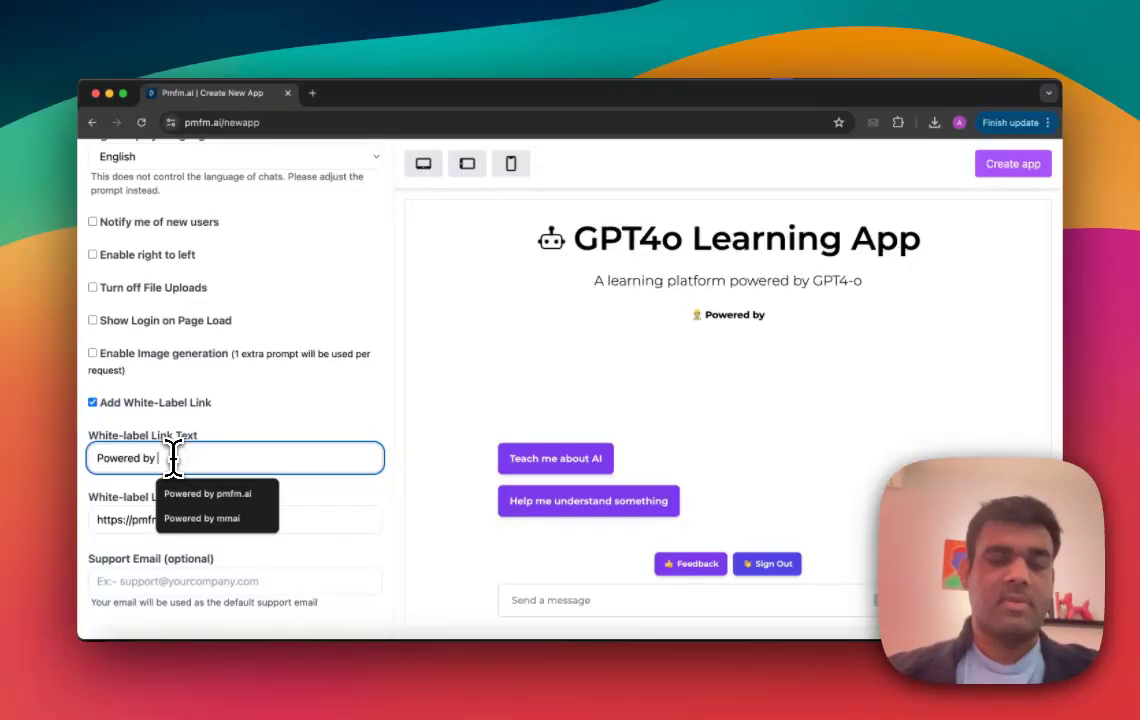
pyautogui.write('Y')
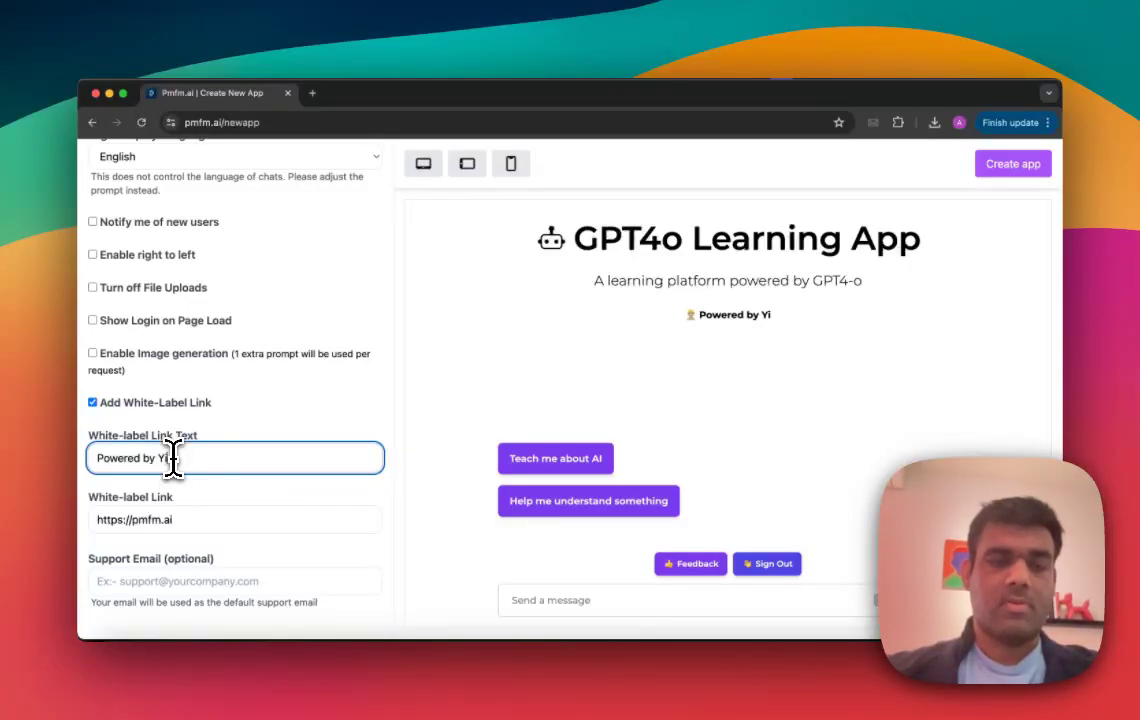
pyautogui.write('our website')
# Step: Preview the app in the tablet and phone layouts, and return to the desktop layout
pyautogui.scroll(5, 185, 500)
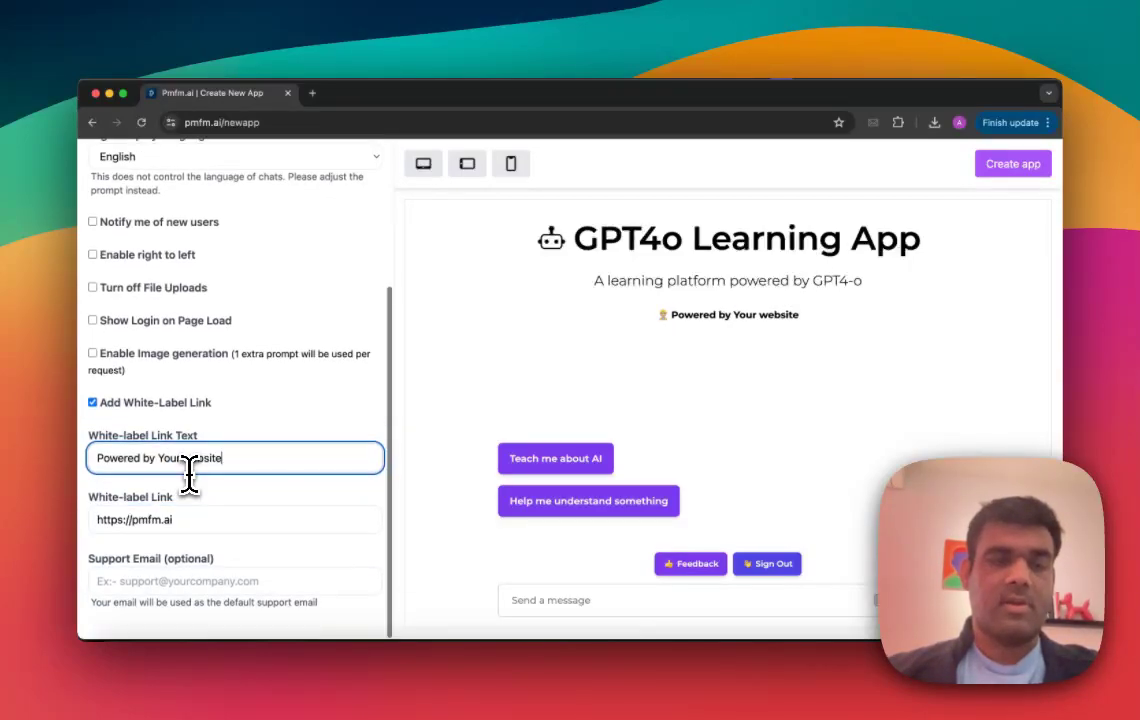
pyautogui.scroll(-2, 213, 320)
pyautogui.scroll(3, 211, 351)
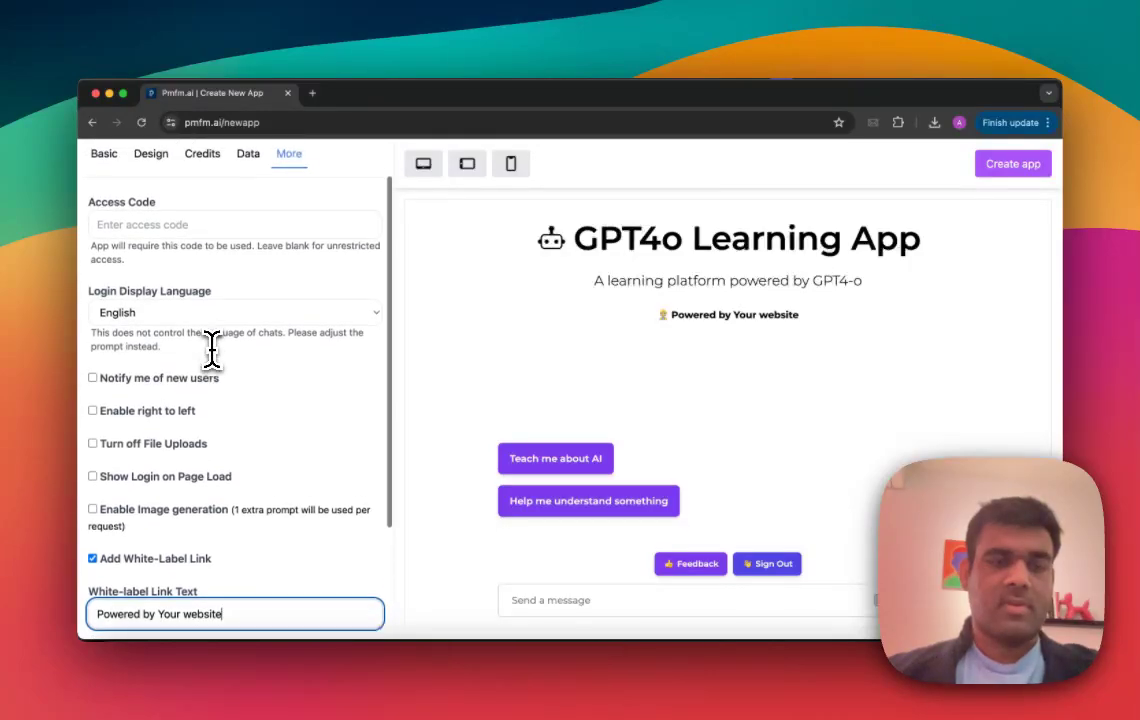
pyautogui.click(468, 168)
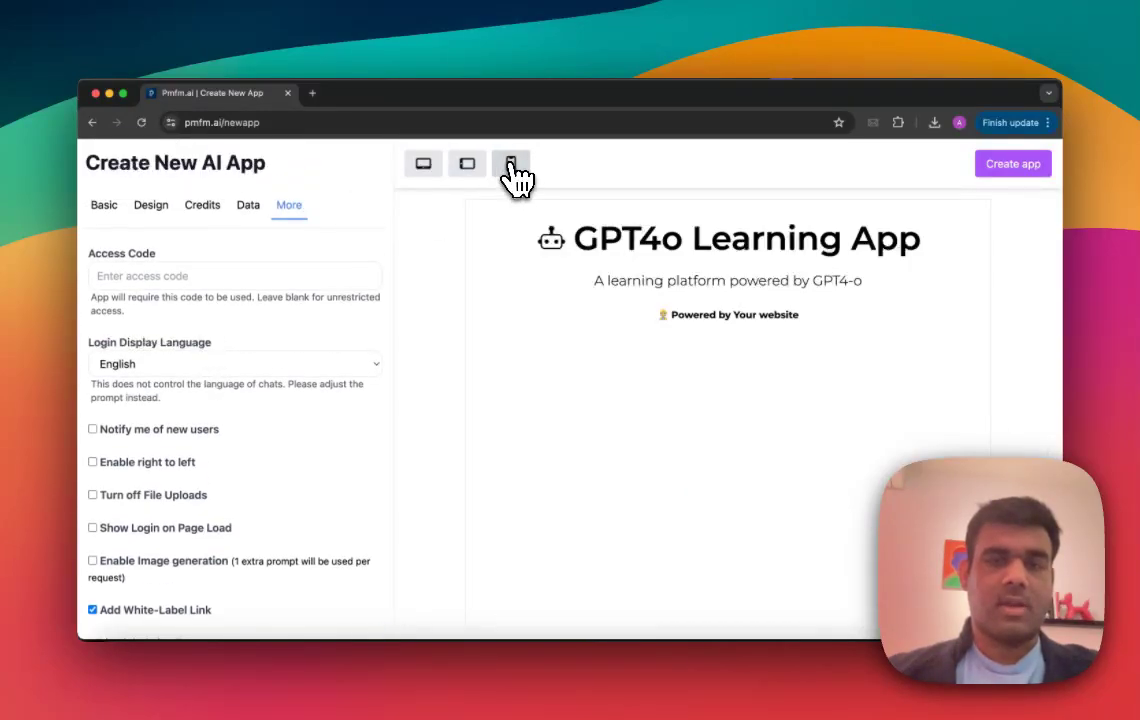
pyautogui.click(511, 168)
pyautogui.click(426, 167)
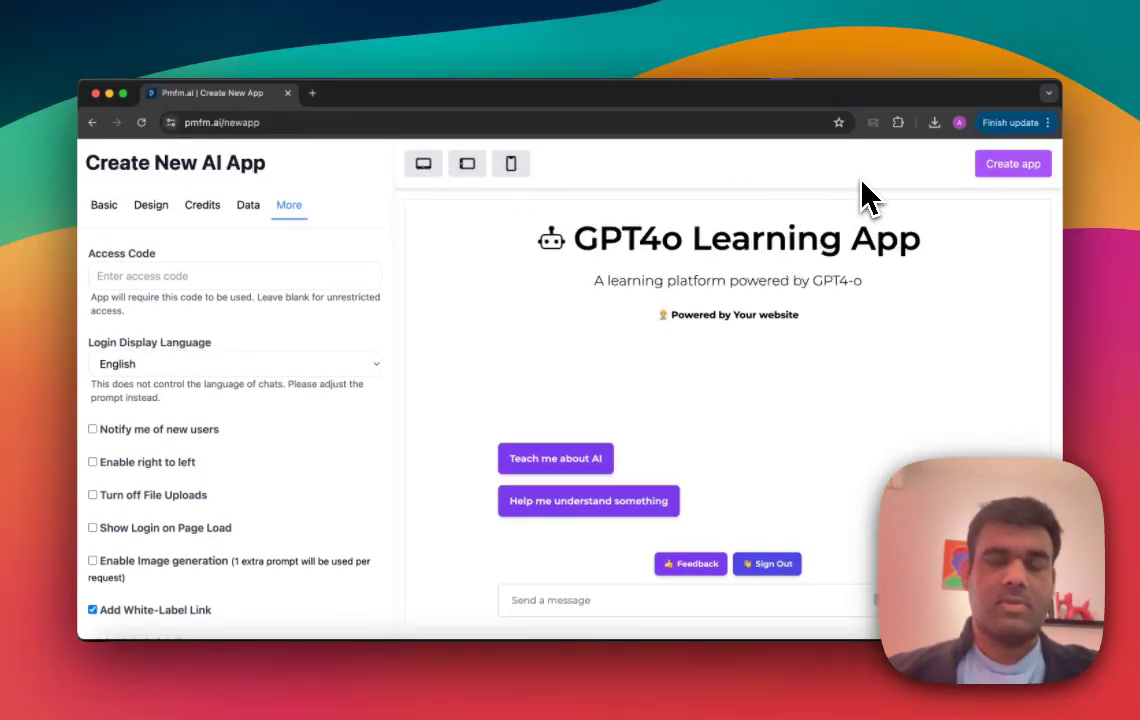
# Step: Create the configured app and open GPT4LearningApp in test mode from the list of AI apps
pyautogui.click(998, 165)
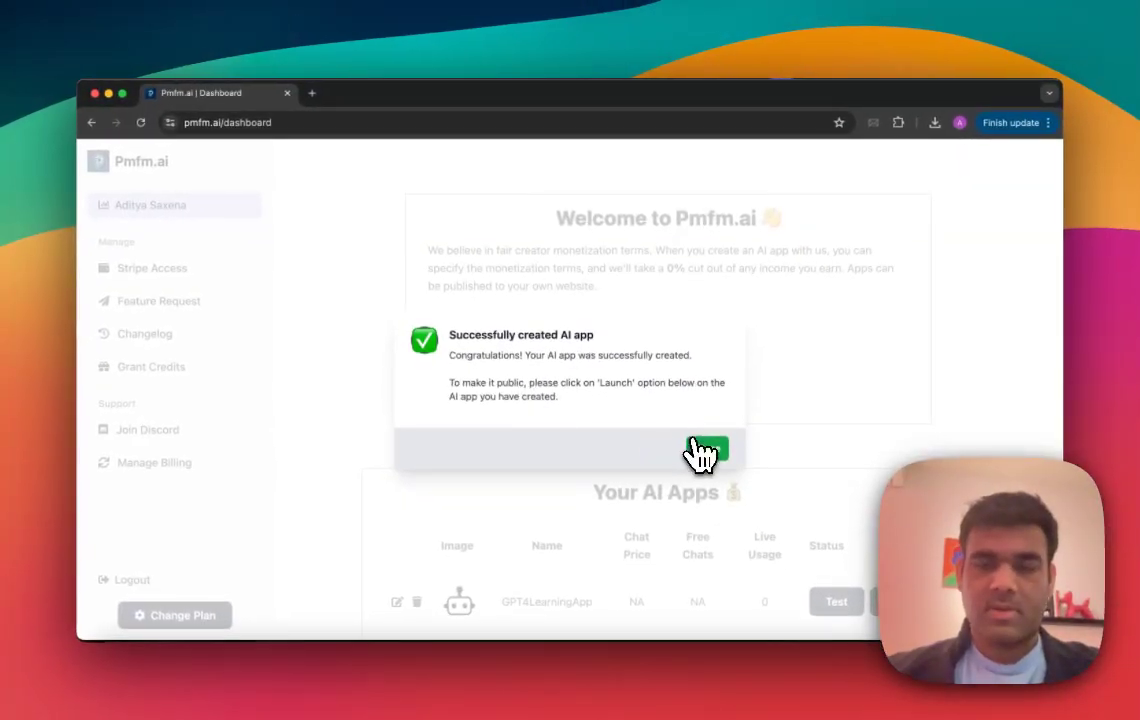
pyautogui.click(709, 494)
pyautogui.scroll(-3, 704, 508)
pyautogui.scroll(-1, 706, 464)
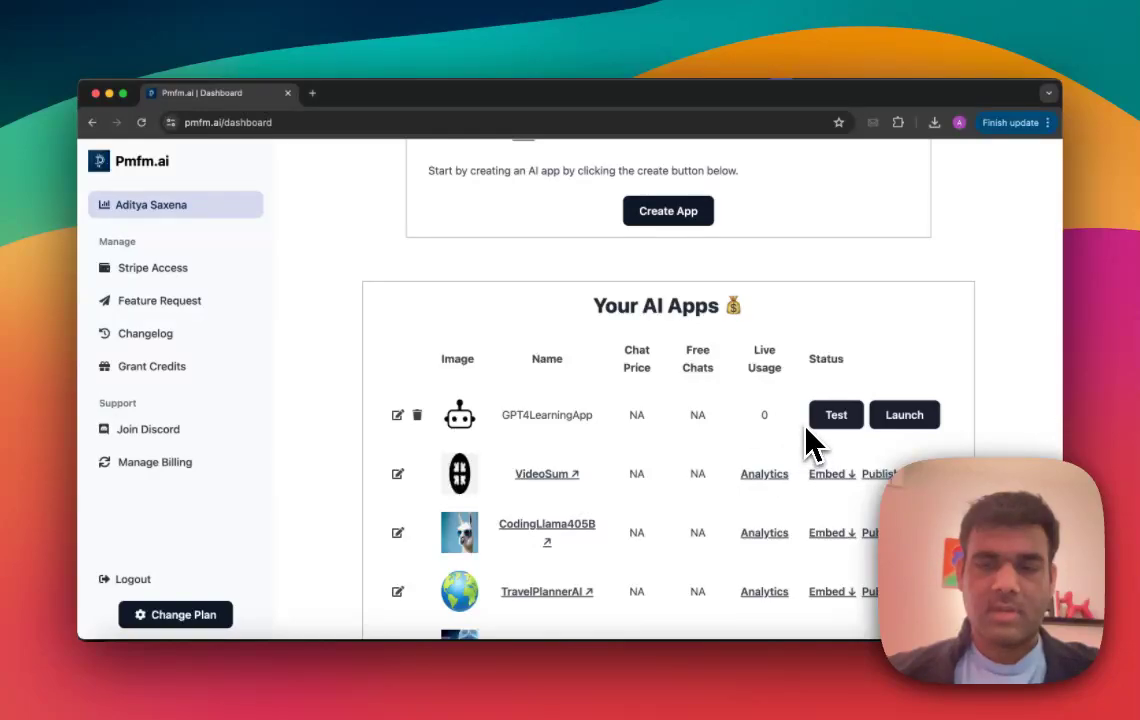
pyautogui.click(836, 420)
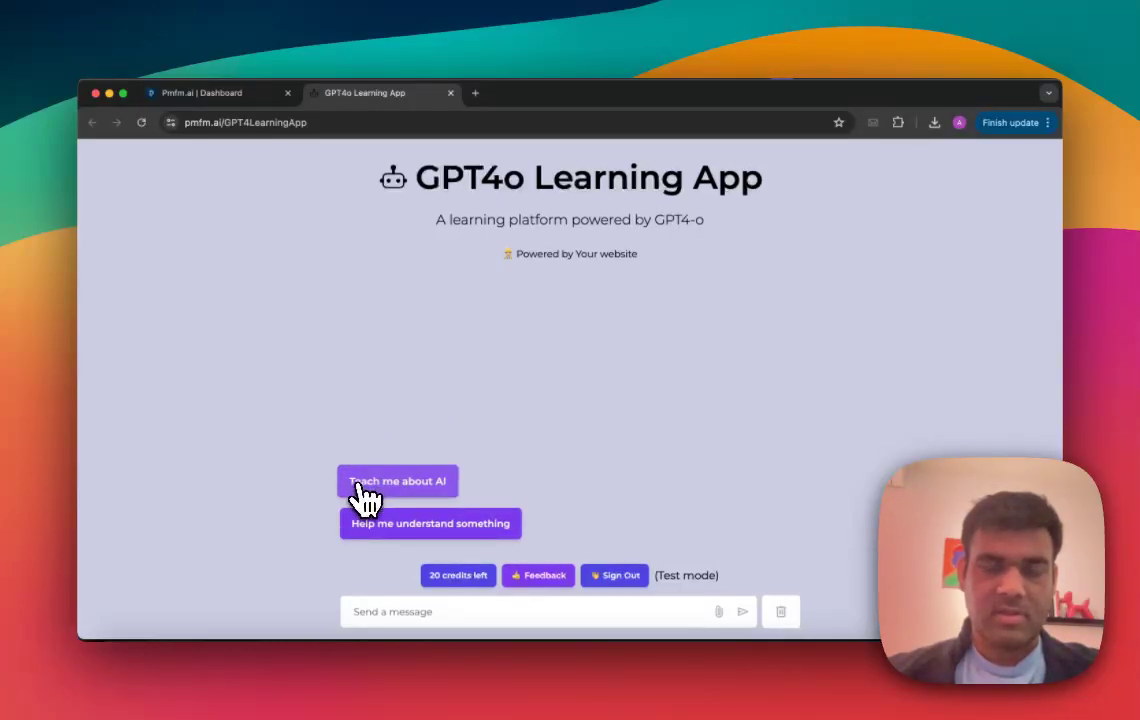
# Step: Send the "Teach me about AI" conversation starter in the test app and read through the response
pyautogui.click(394, 482)
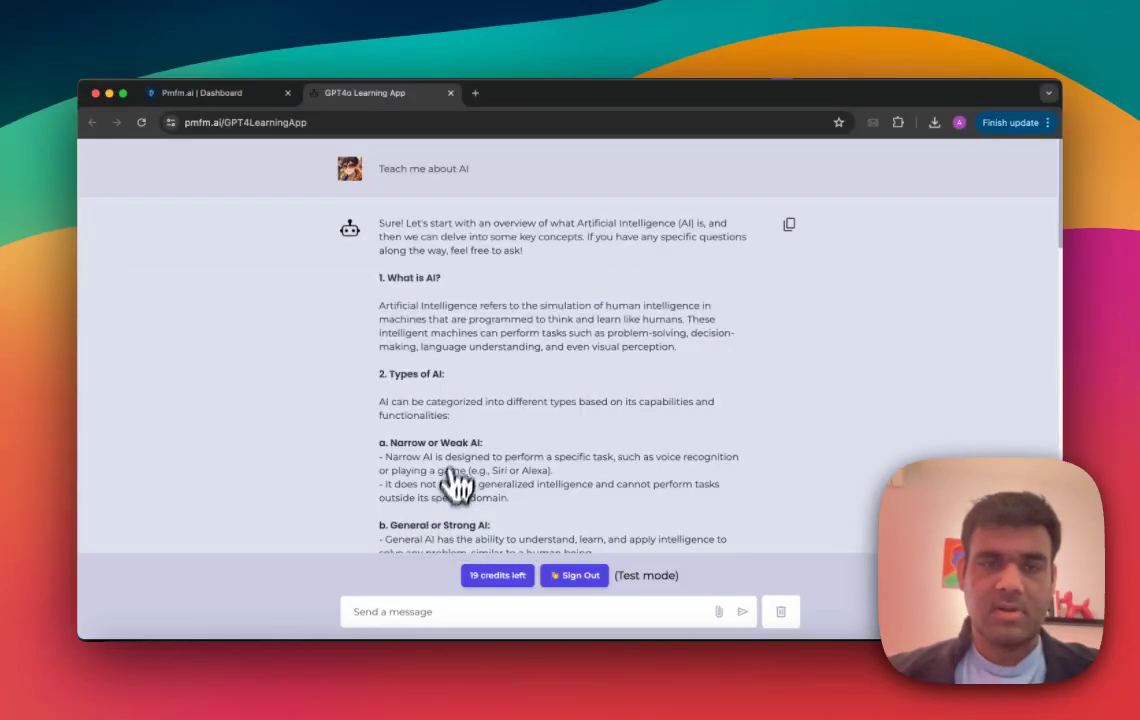
pyautogui.scroll(-15, 458, 465)
pyautogui.scroll(6, 464, 500)
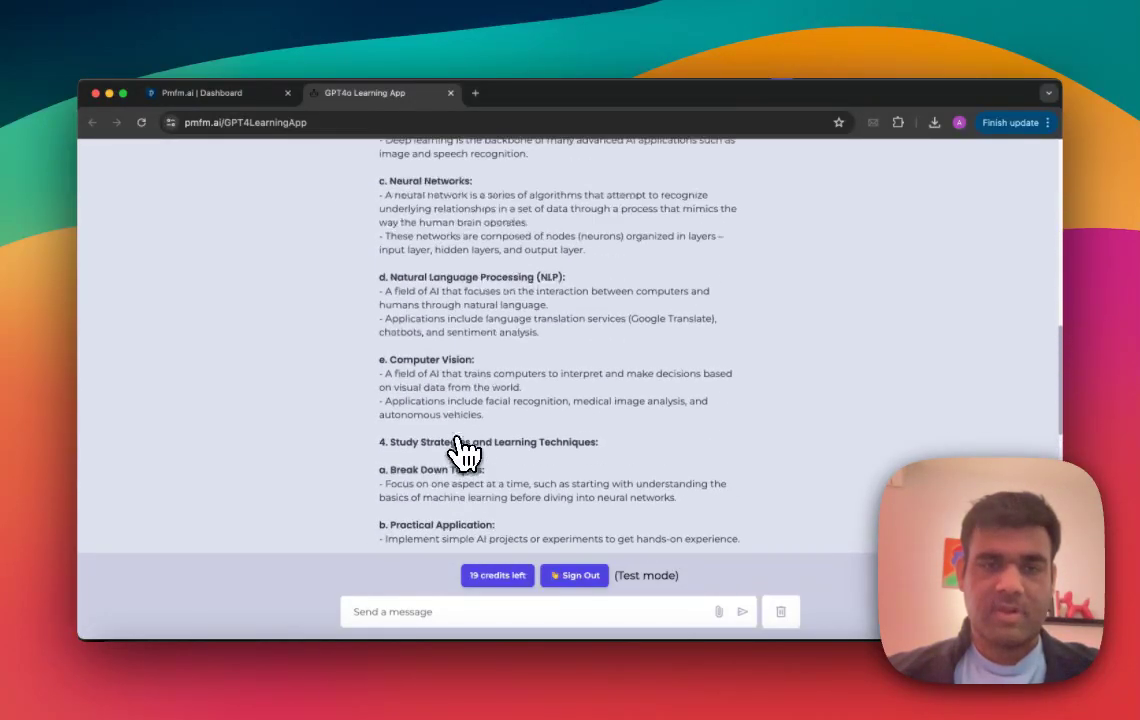
pyautogui.scroll(10, 462, 452)
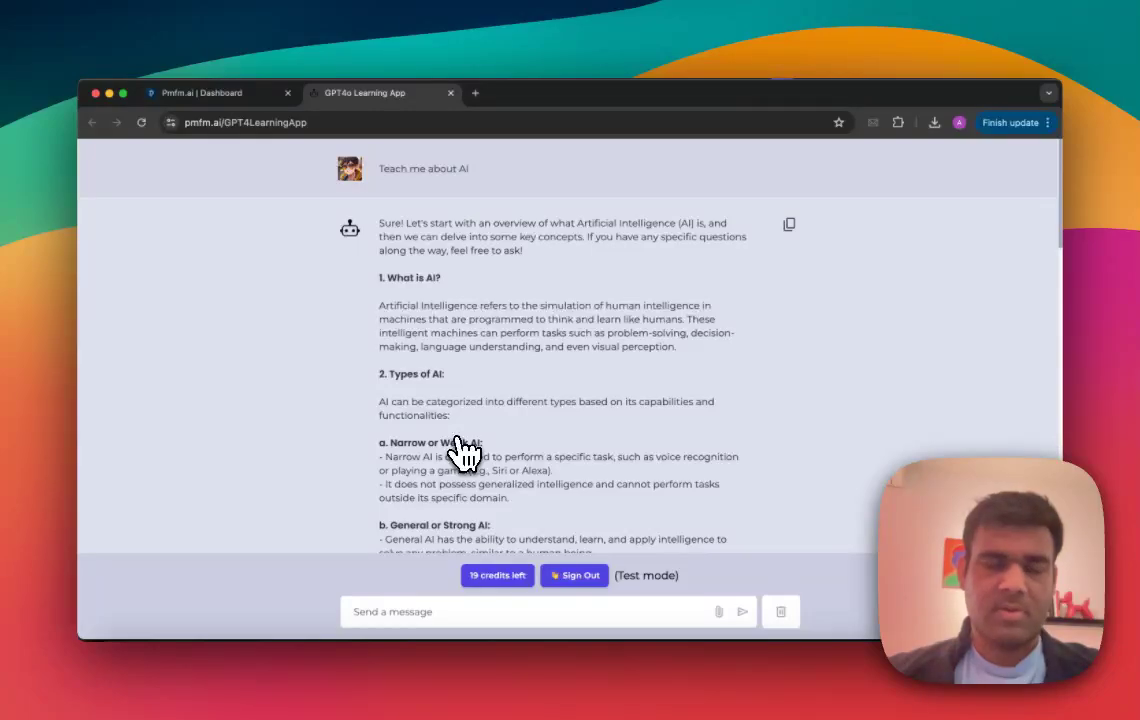
pyautogui.scroll(-1, 460, 445)
pyautogui.scroll(1, 460, 445)
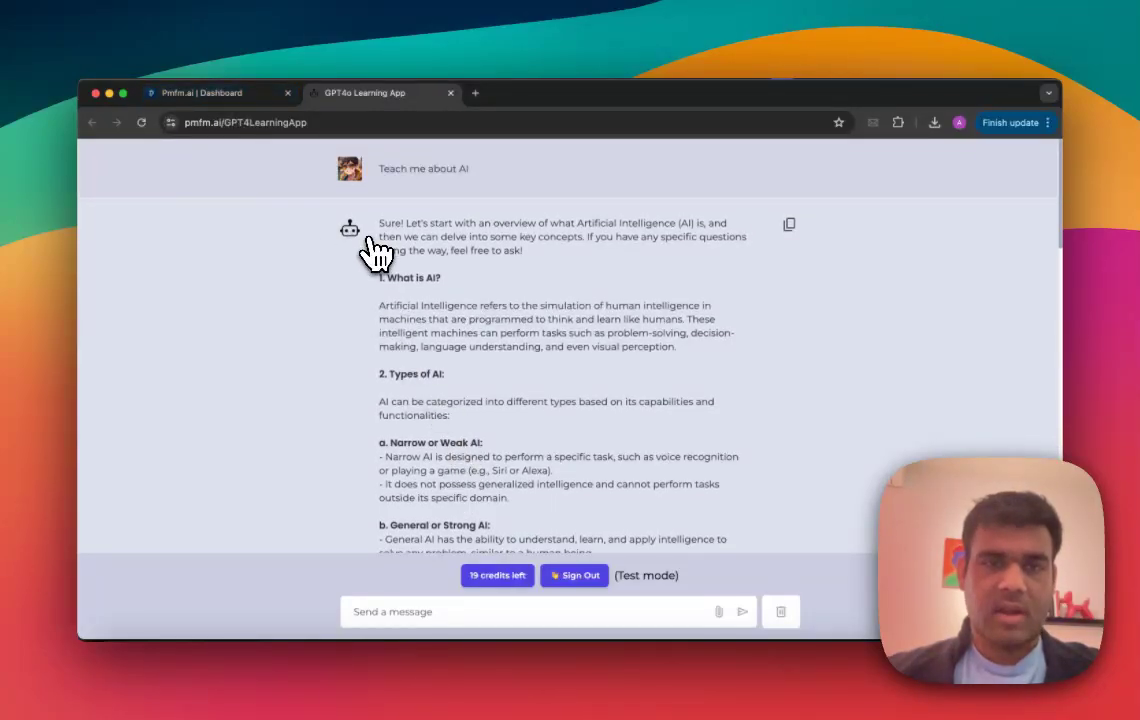
pyautogui.scroll(-10, 420, 325)
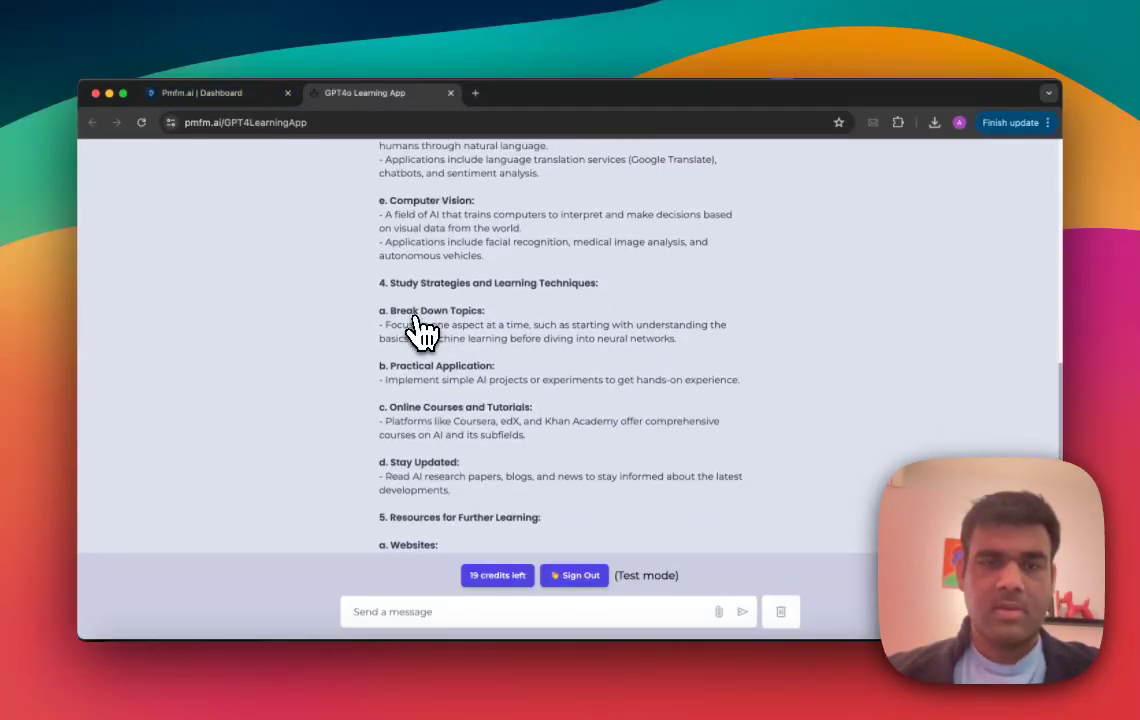
# Step: Return to the dashboard, launch GPT4LearningApp from the list of AI apps, confirm the launch and dismiss the notice
pyautogui.scroll(10, 420, 330)
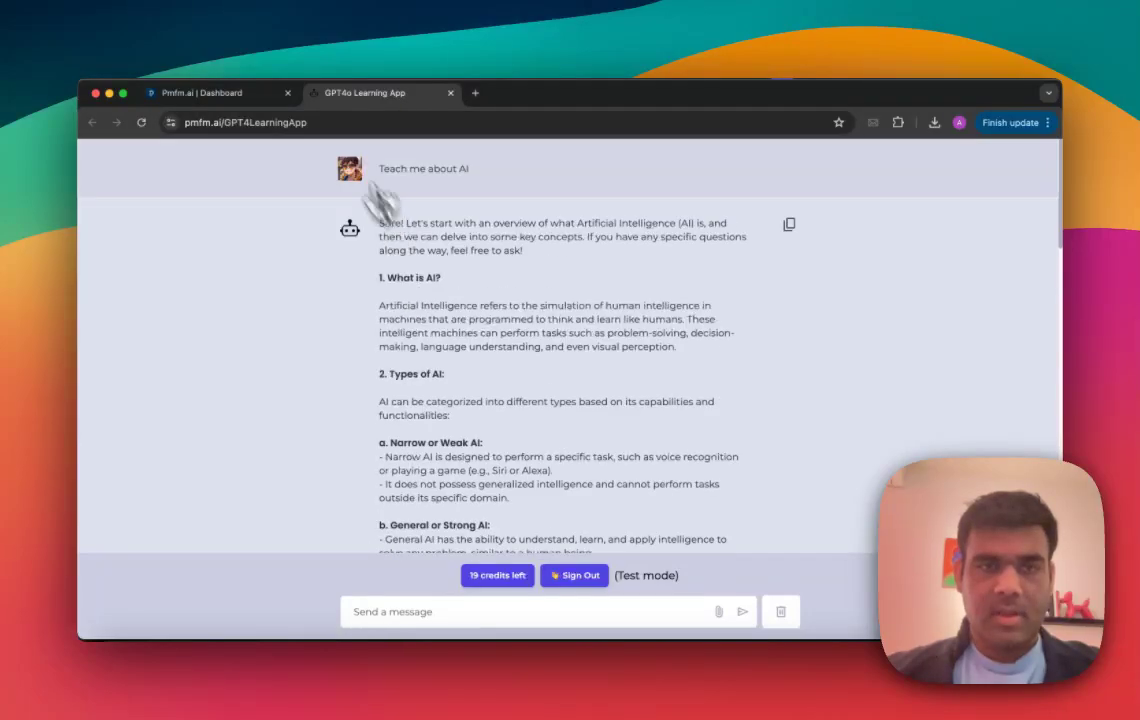
pyautogui.click(232, 93)
pyautogui.scroll(1, 690, 395)
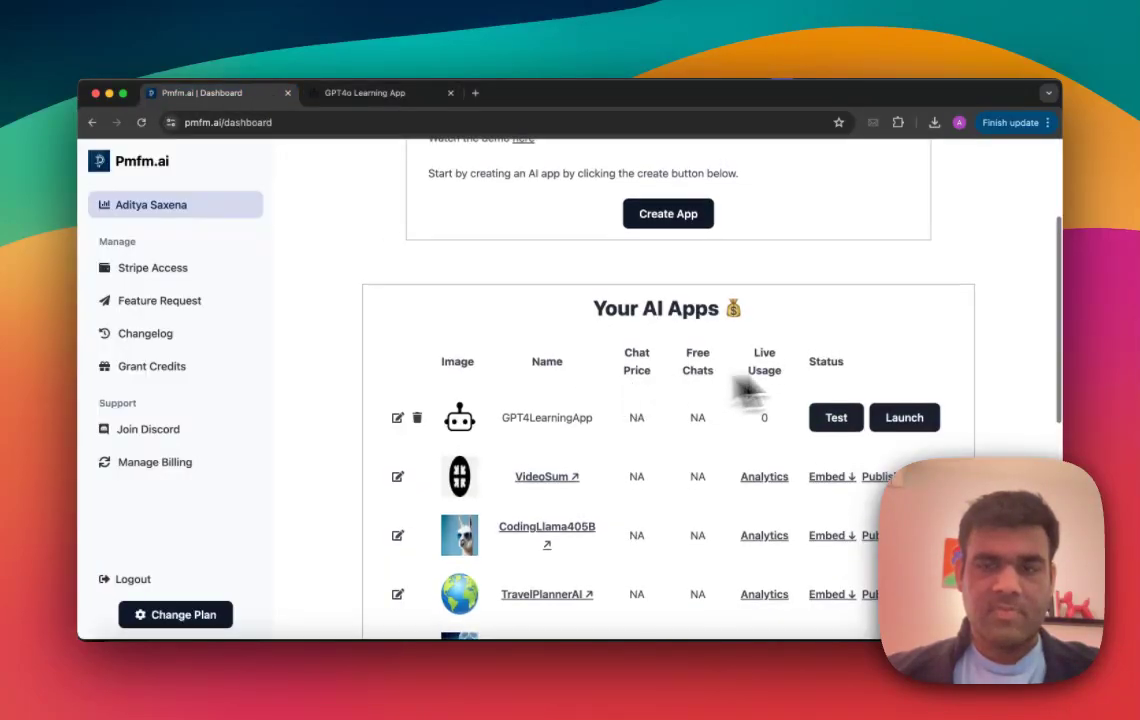
pyautogui.click(905, 420)
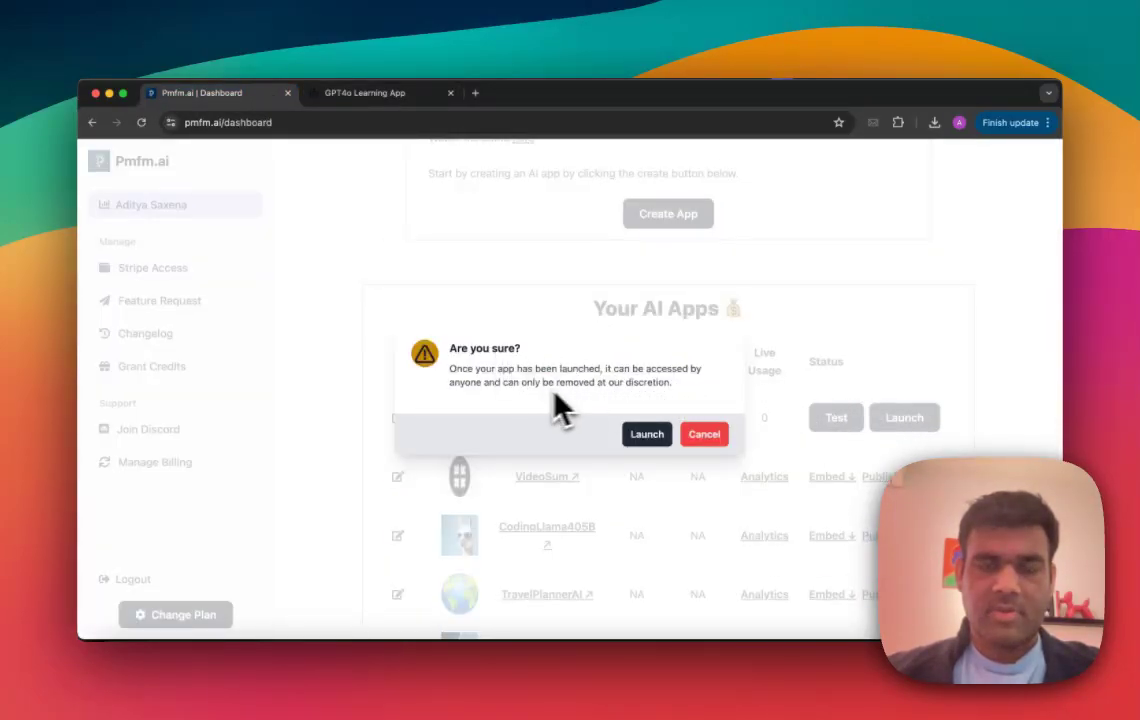
pyautogui.click(655, 434)
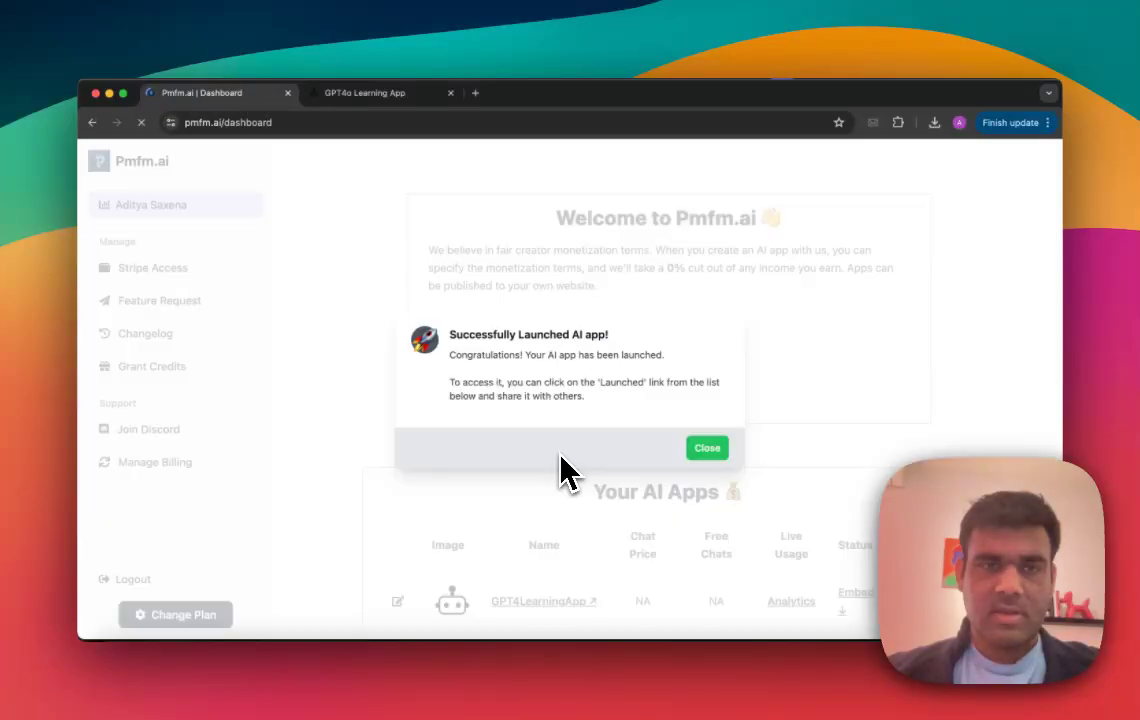
pyautogui.click(707, 450)
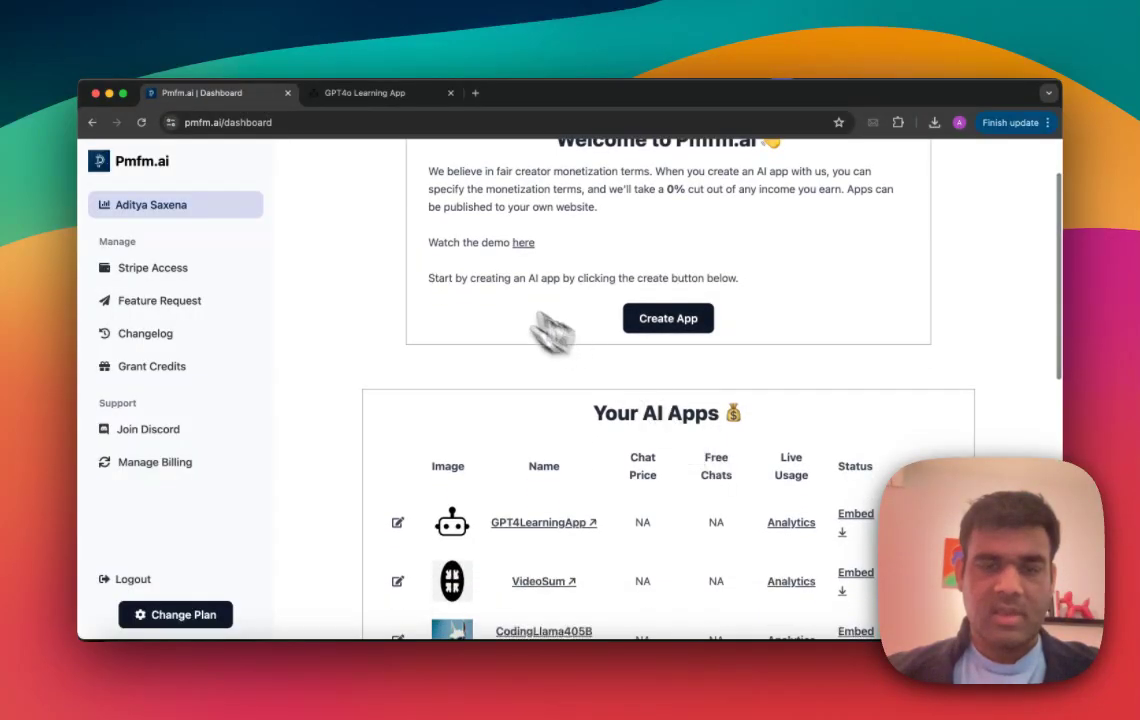
# Step: Open the launched app at its own subdomain address, GPT4LearningApp.pmfm.ai, in the browser tab holding the test app
pyautogui.click(370, 92)
pyautogui.click(268, 120)
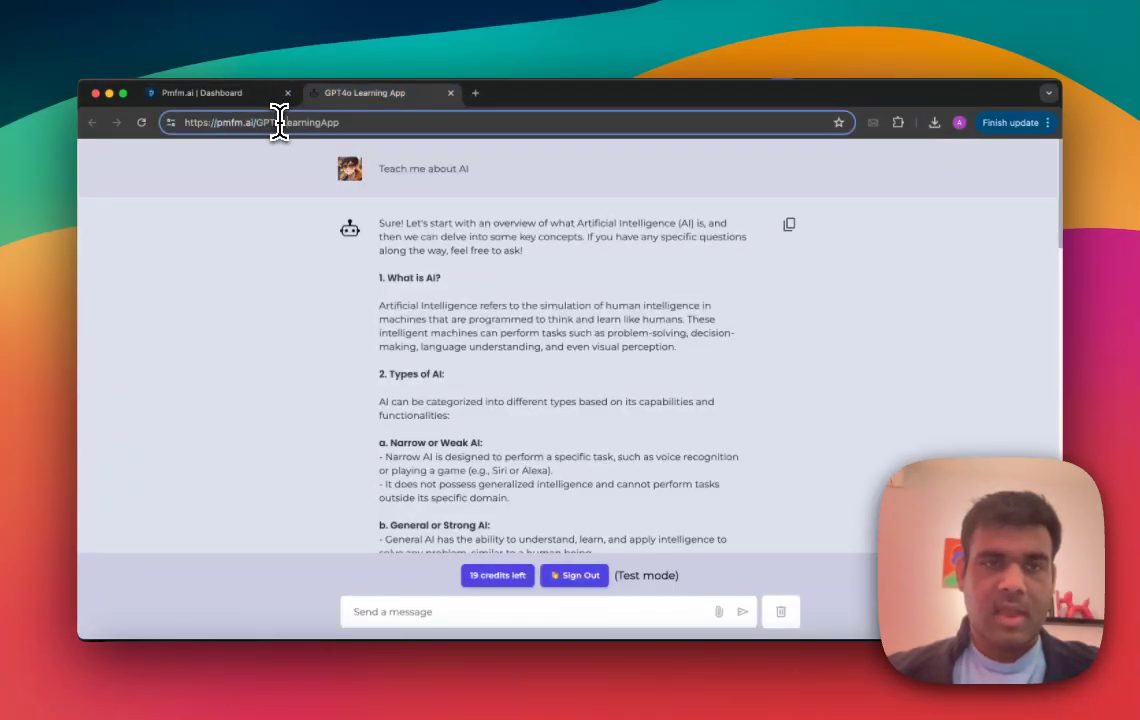
pyautogui.doubleClick(302, 122)
pyautogui.hotkey('ctrl', 'c')
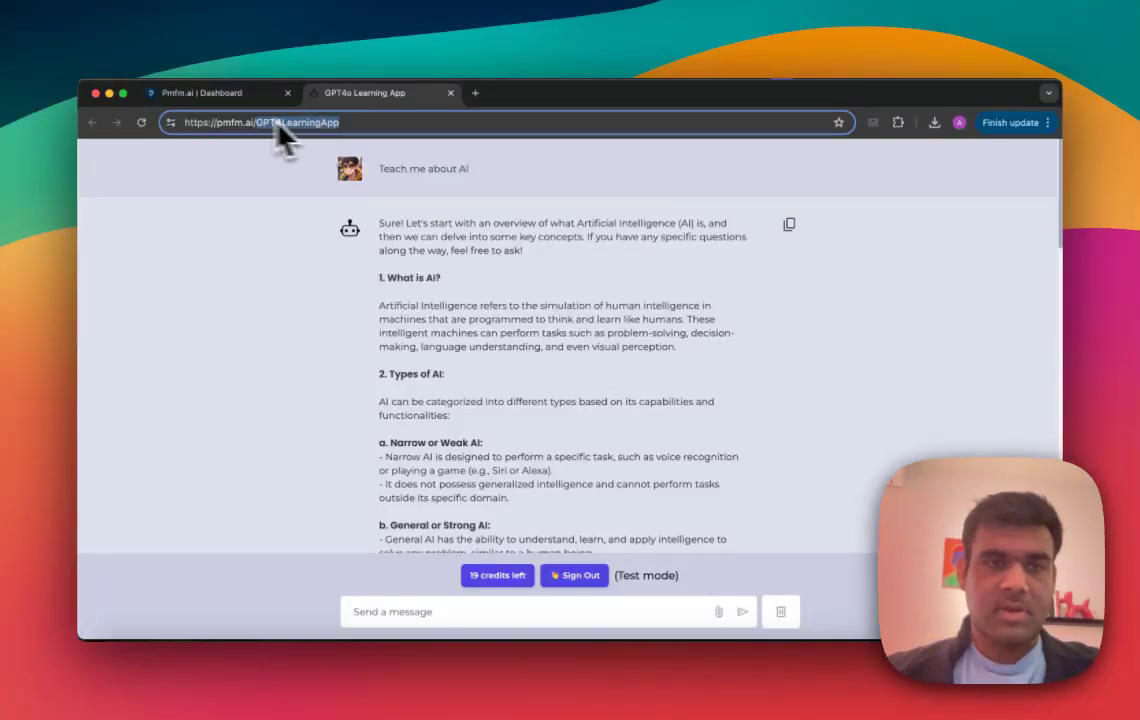
pyautogui.press('BackSpace')
pyautogui.hotkey('ctrl', 'v')
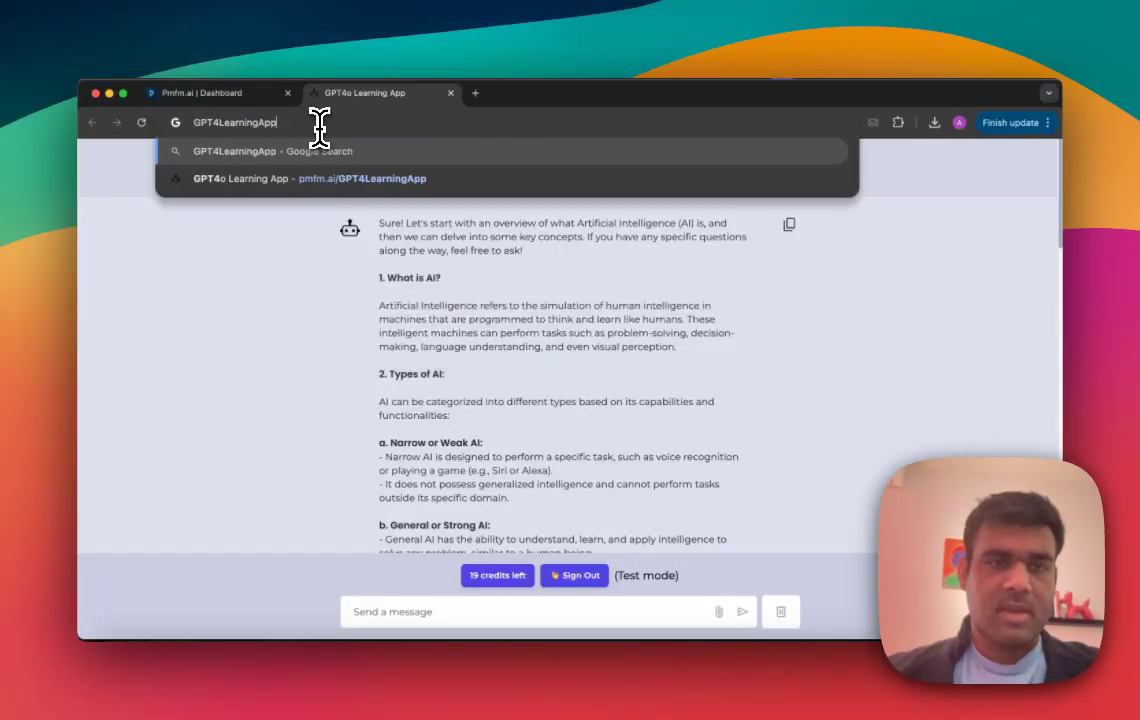
pyautogui.write('.pmfm.ai')
pyautogui.press('Return')
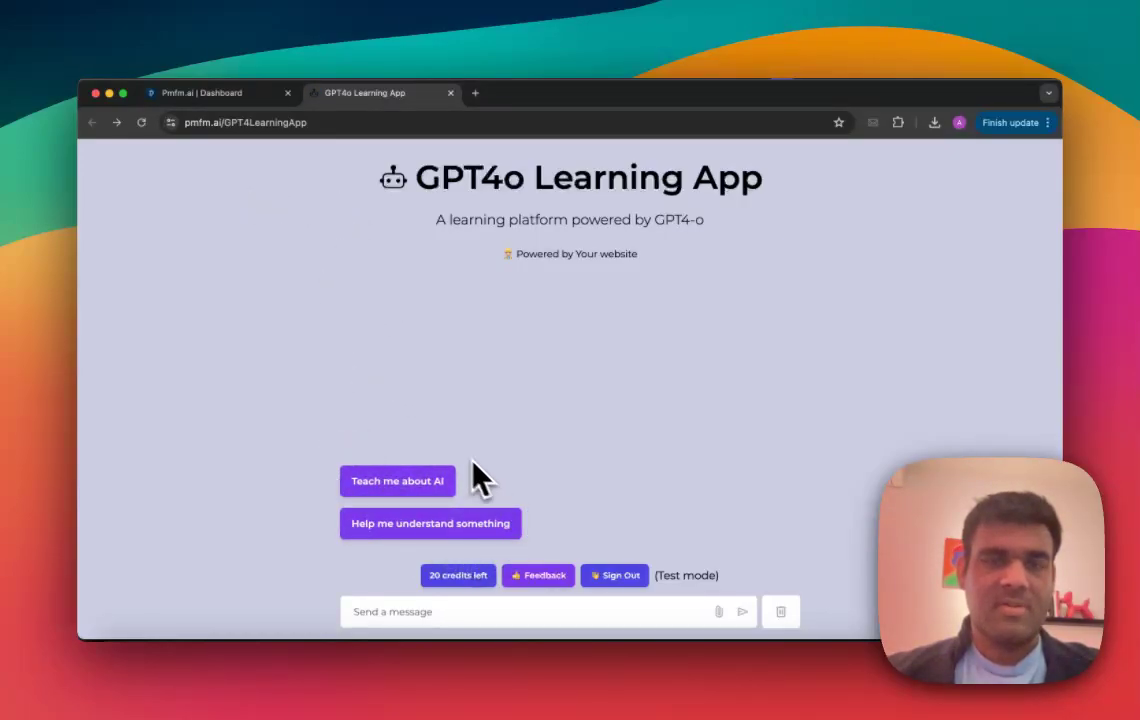
# Step: Go back to the dashboard, review the Grant Credits form with its recipient, app and credit fields, and close it
pyautogui.click(220, 93)
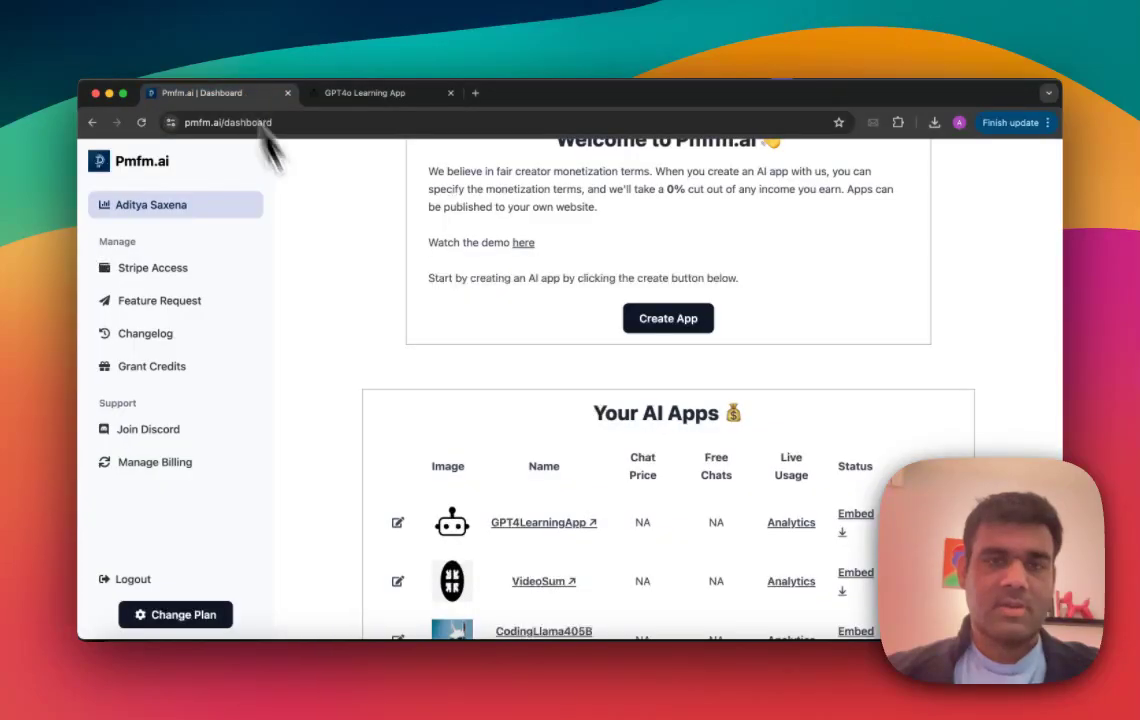
pyautogui.click(225, 370)
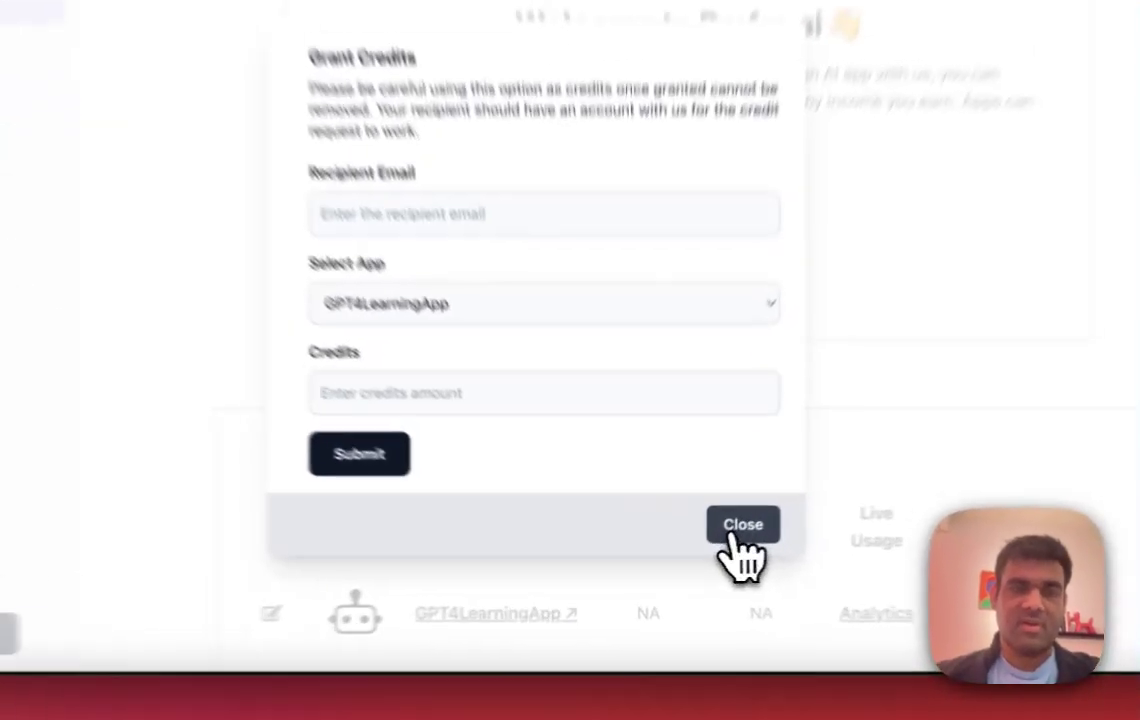
pyautogui.click(743, 528)
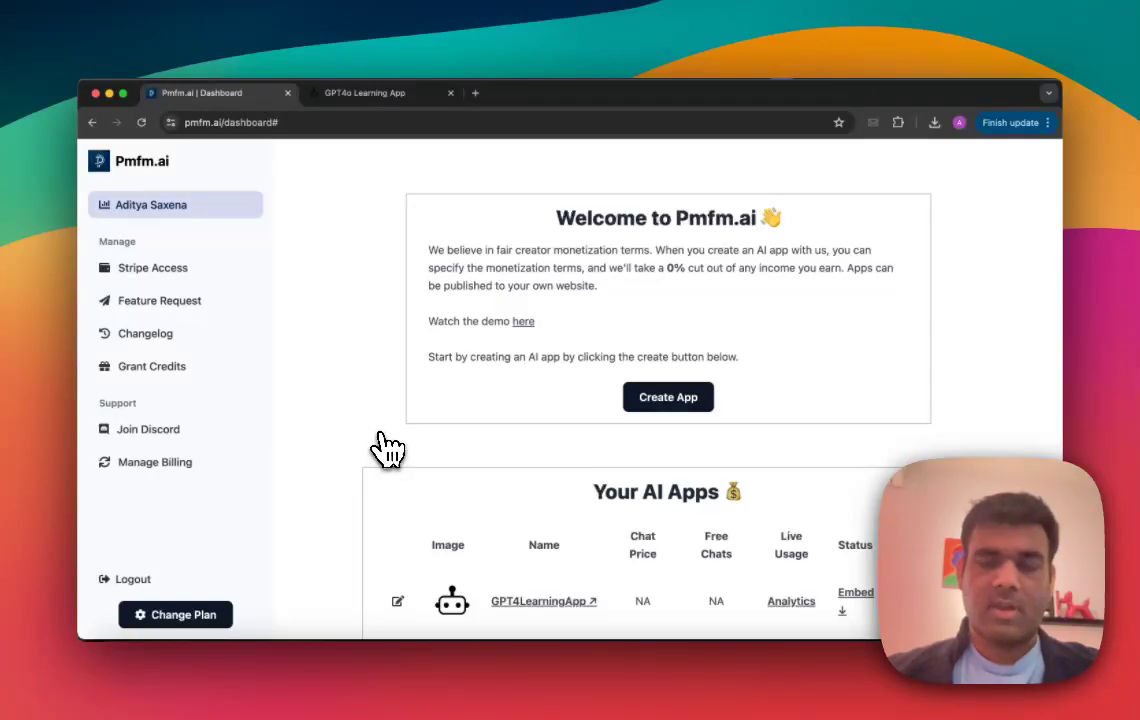
# Step: Review the iframe embed codes for GPT4LearningApp with login, without login and full screen, and close the dialog
pyautogui.scroll(-5, 387, 450)
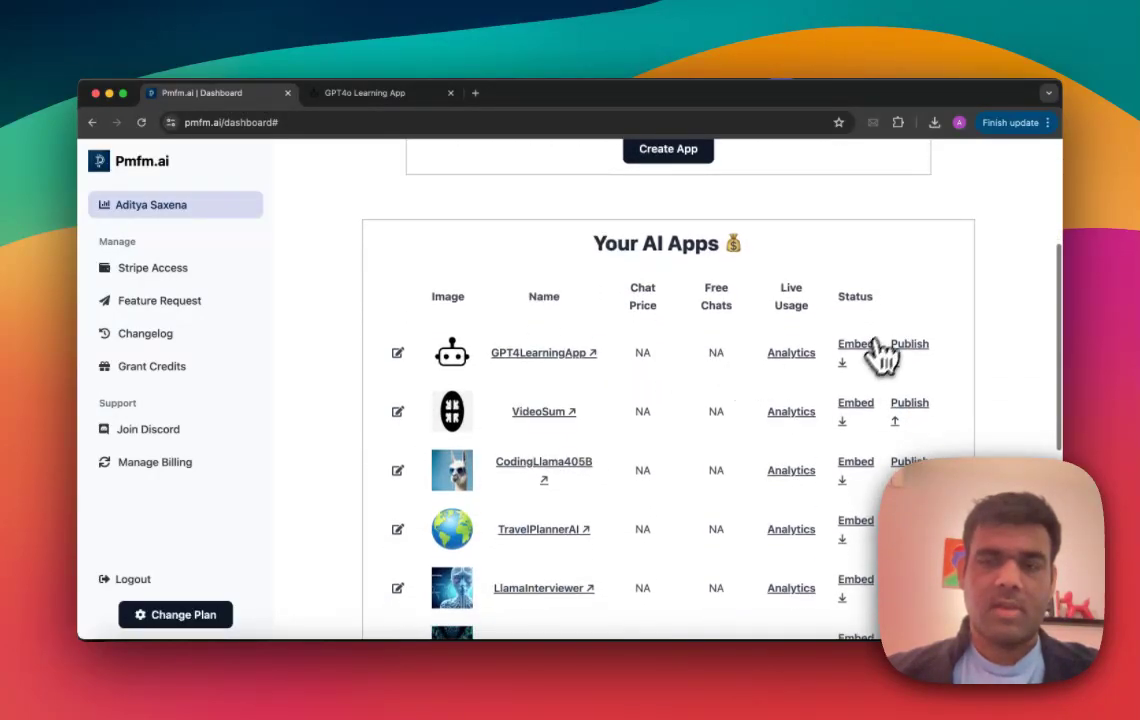
pyautogui.scroll(-1, 861, 355)
pyautogui.click(853, 330)
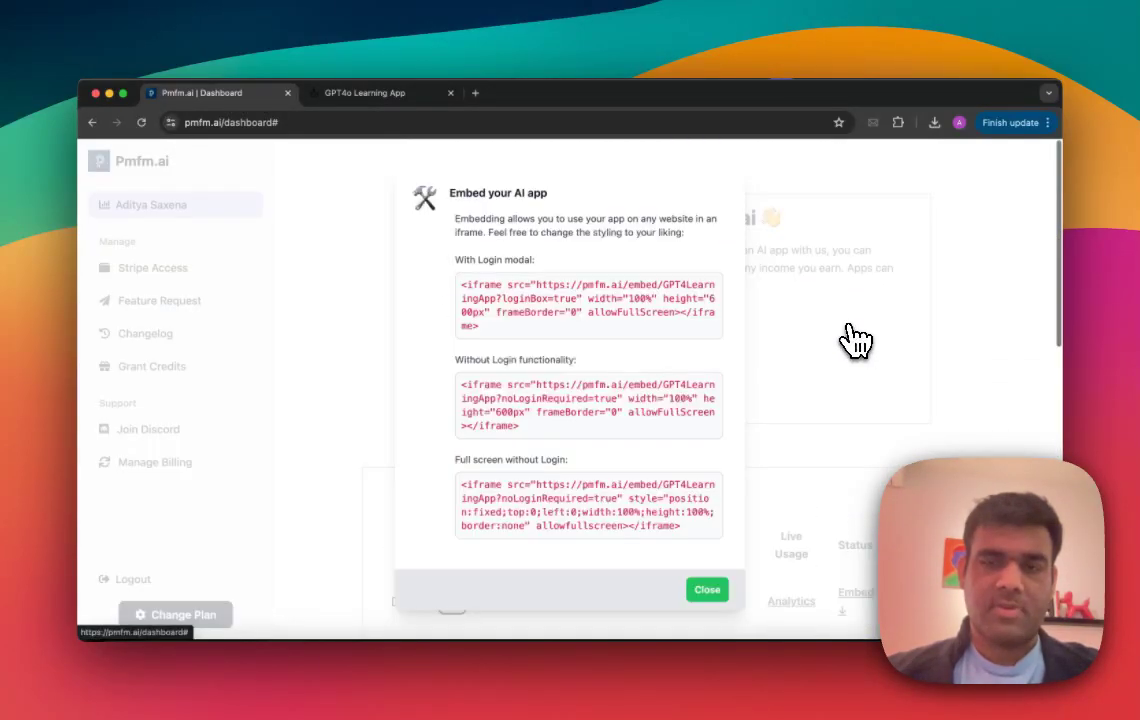
pyautogui.scroll(-1, 610, 385)
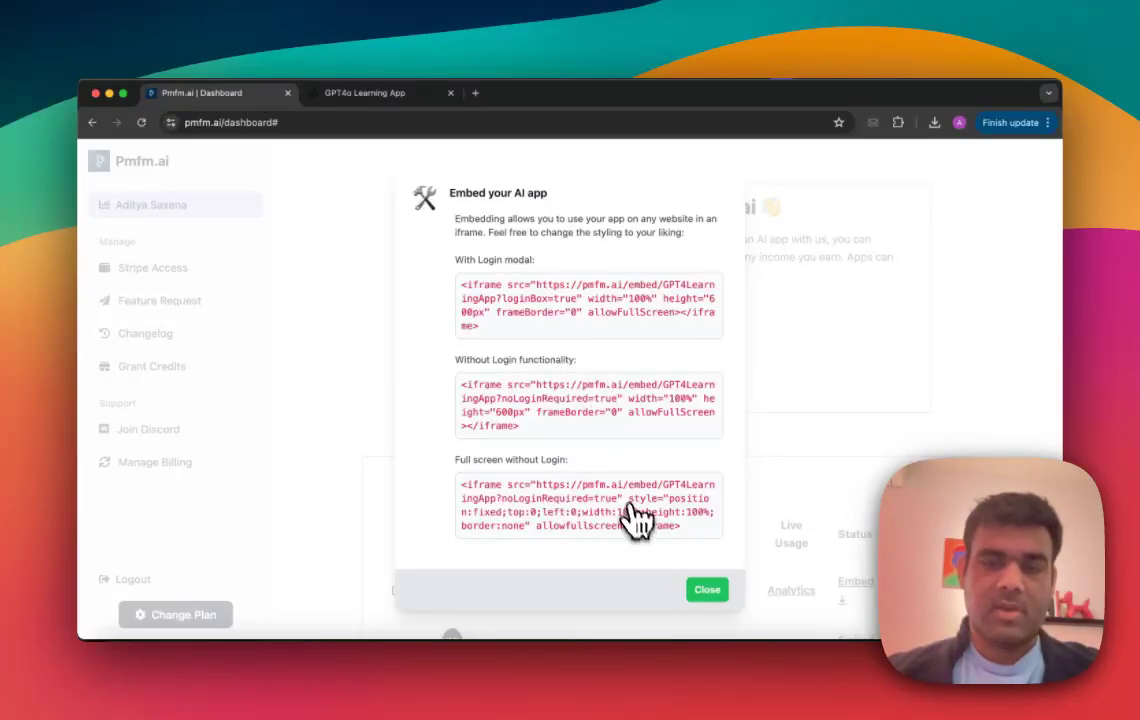
pyautogui.click(710, 594)
# Step: Review the form for publishing GPT4LearningApp to a custom website or subdomain, and close it without publishing
pyautogui.scroll(-5, 714, 560)
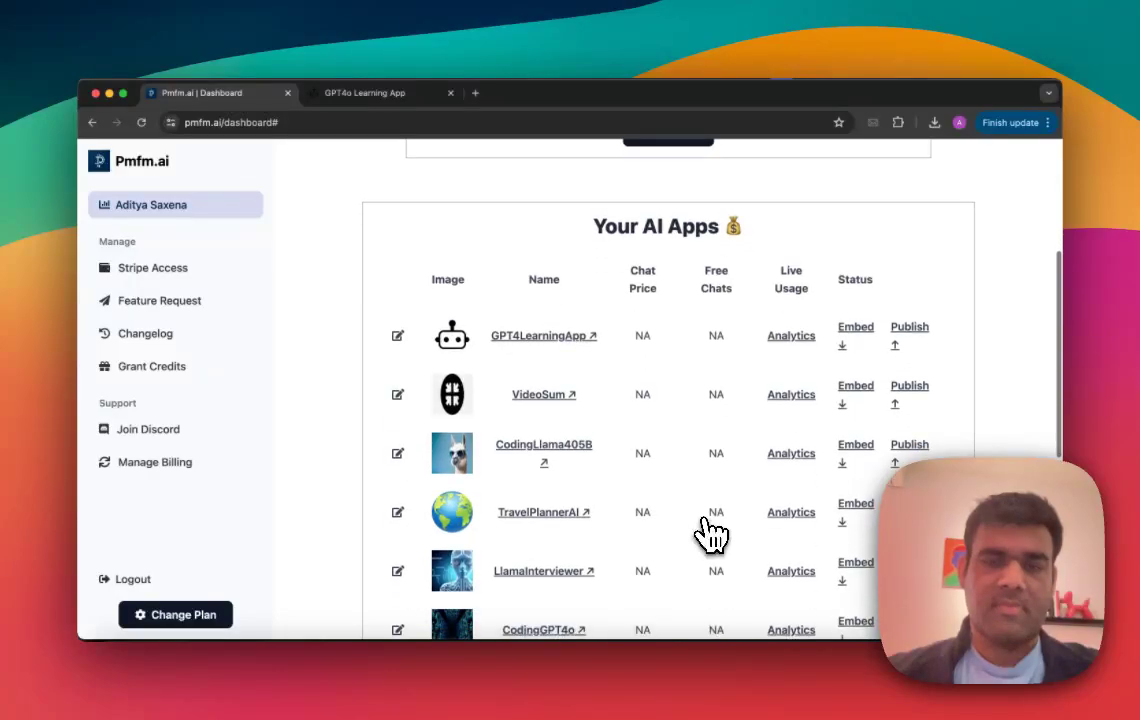
pyautogui.scroll(1, 705, 535)
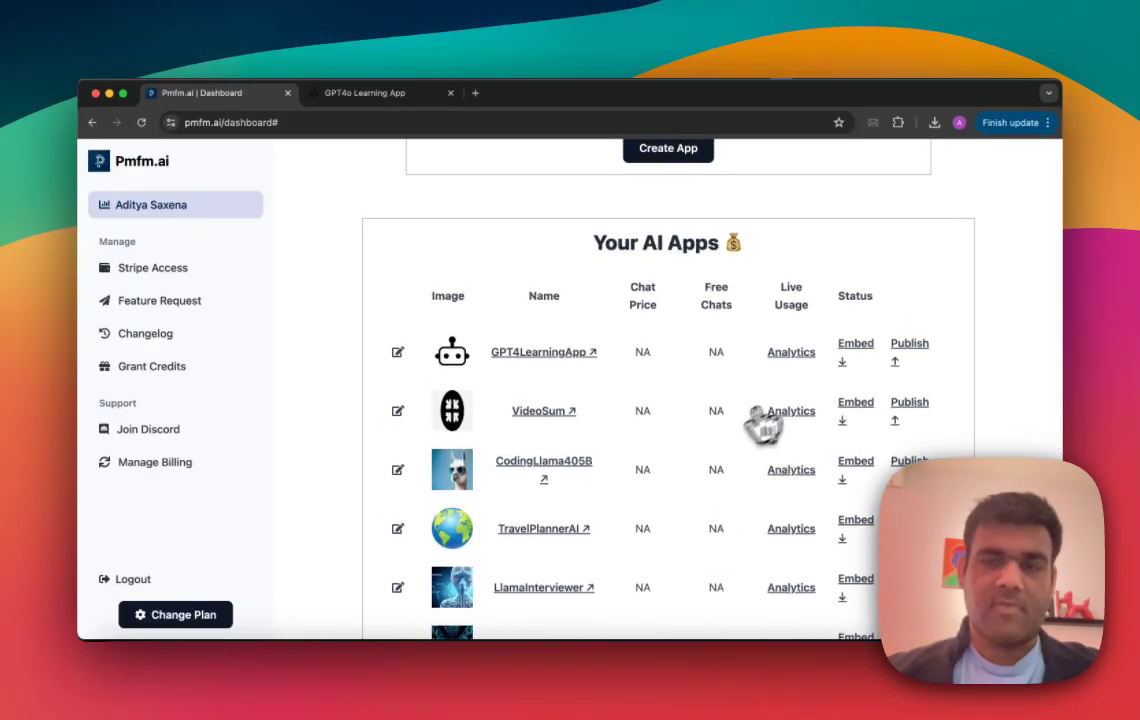
pyautogui.click(906, 352)
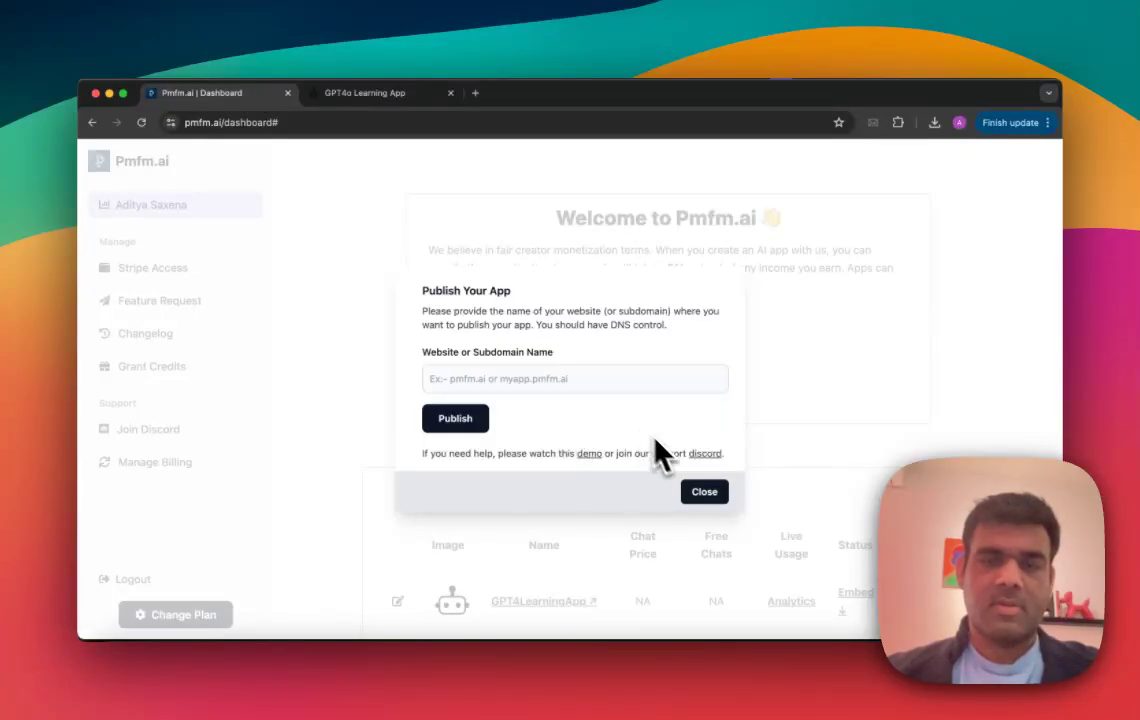
pyautogui.click(708, 492)
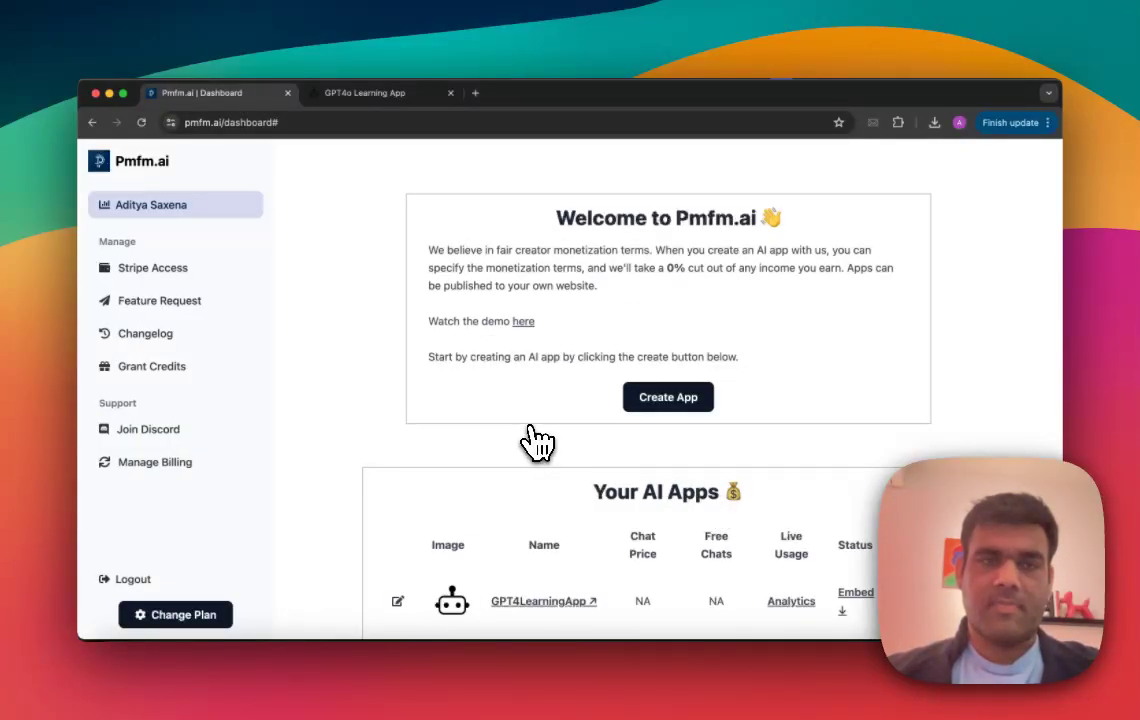